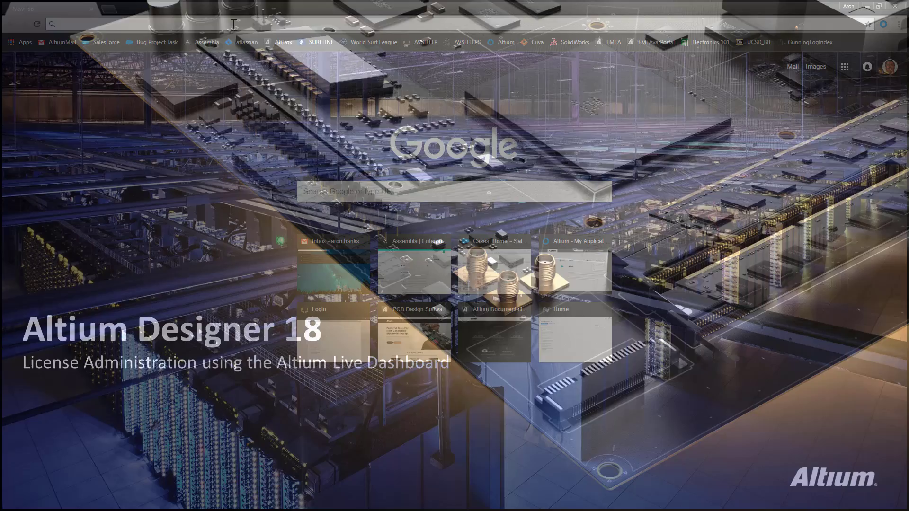
Enter live.altium.com in the address bar of a new Chrome tab
type("live.altium.com")
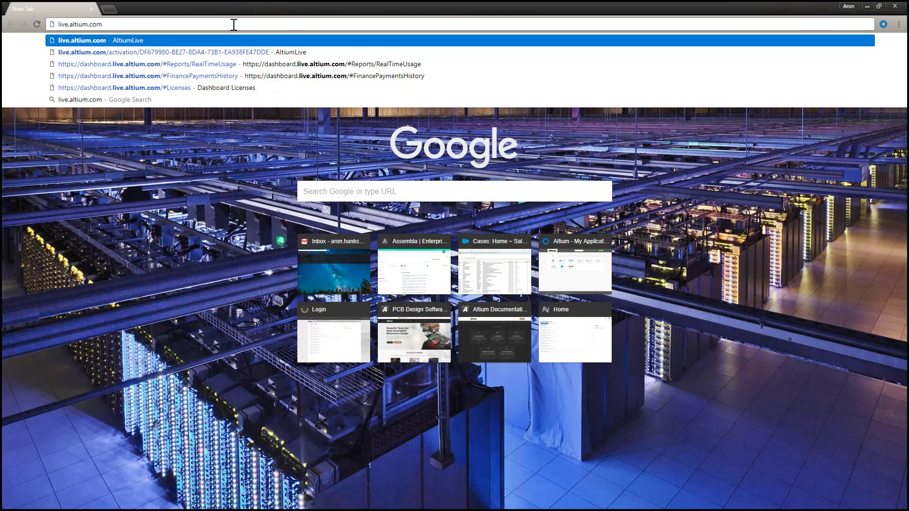
Load live.altium.com and sign in to the existing account, replacing the stored password
key("Return")
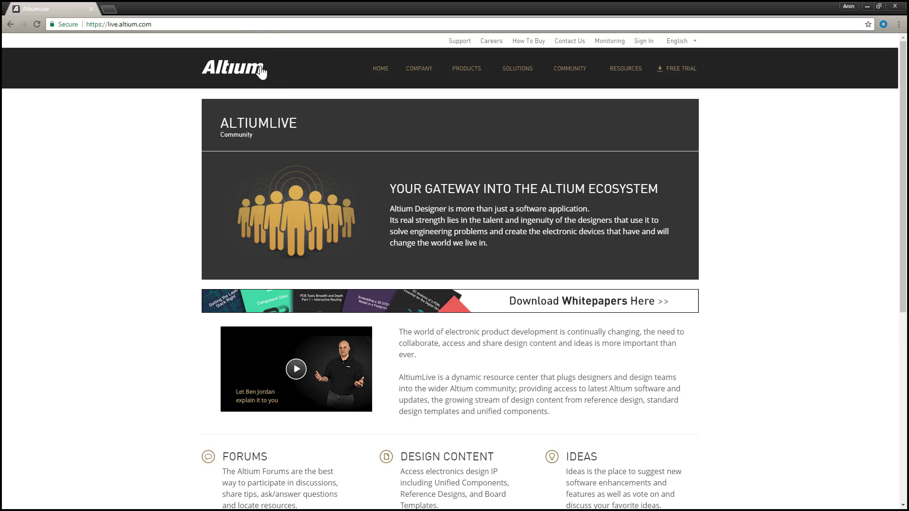
left_click(647, 44)
double_click(648, 254)
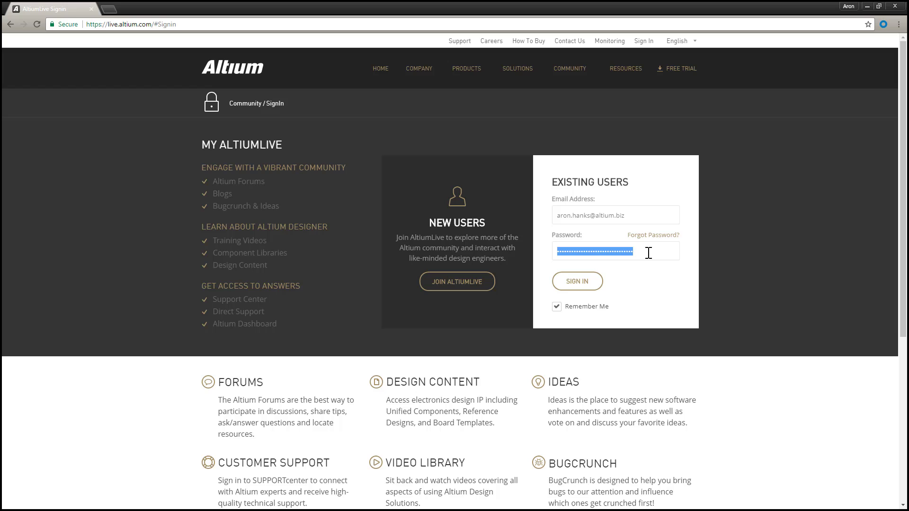
type("p")
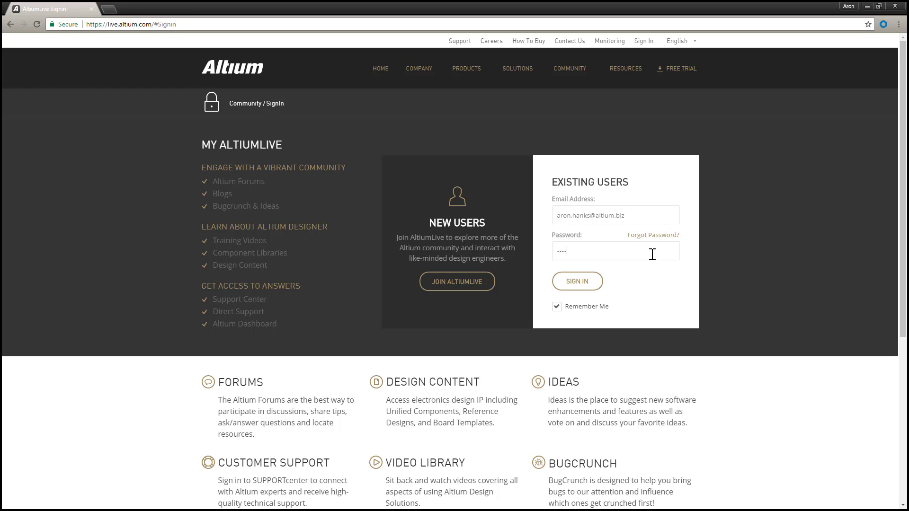
key("Return")
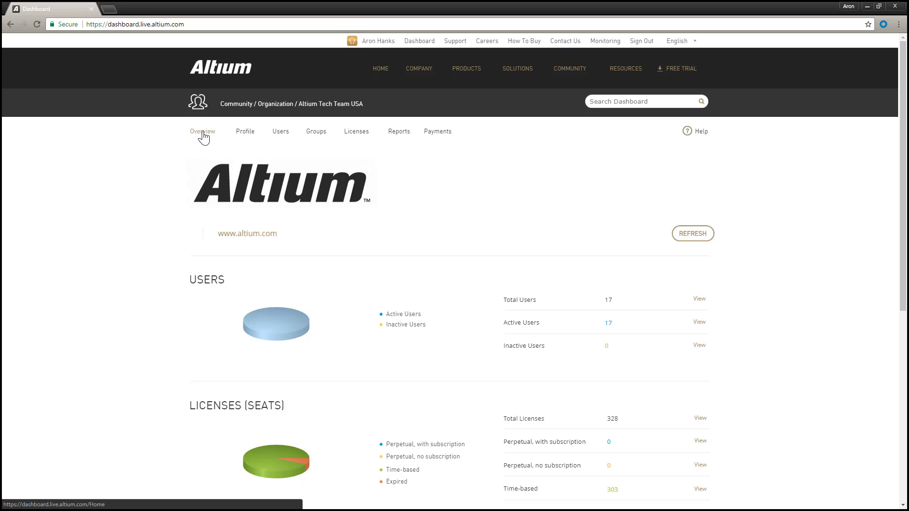
left_click(247, 137)
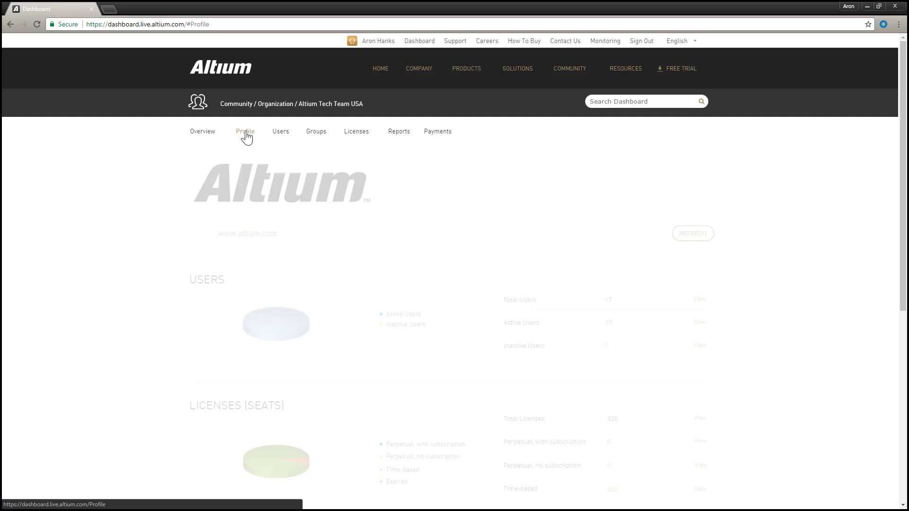
left_click(284, 135)
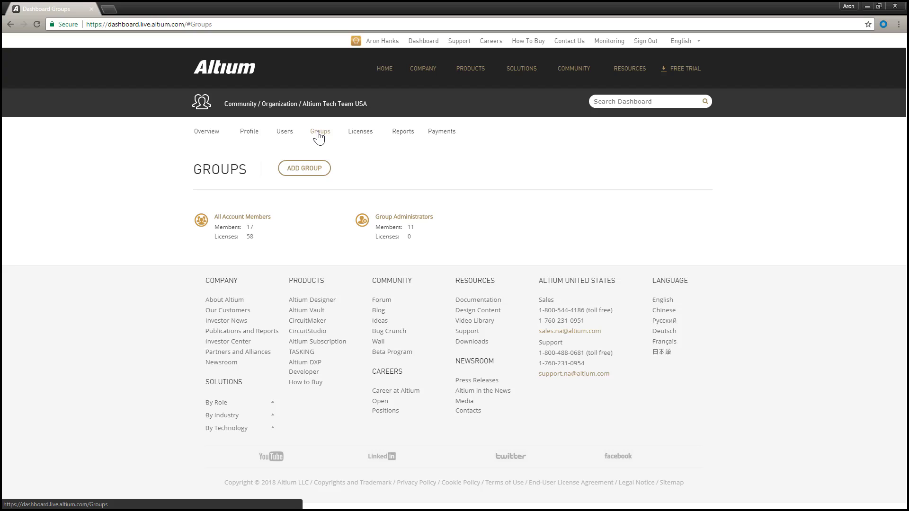
left_click(360, 136)
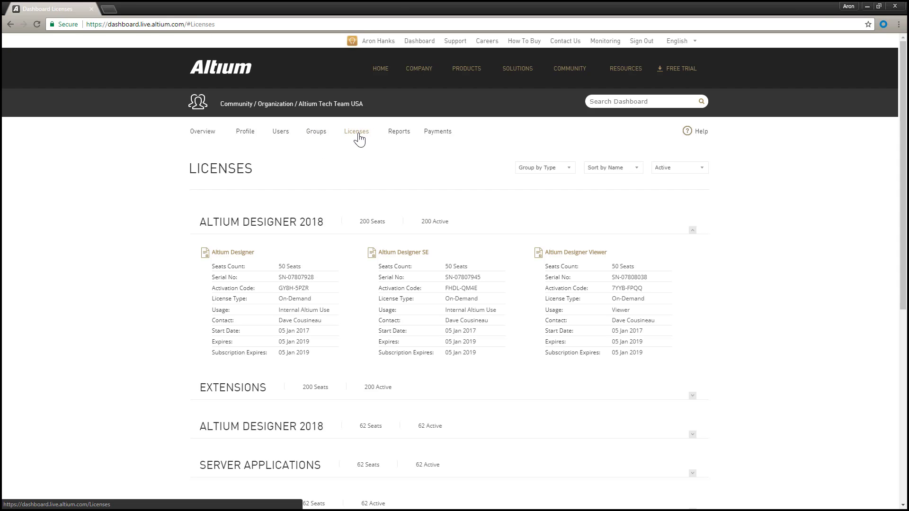
left_click(399, 133)
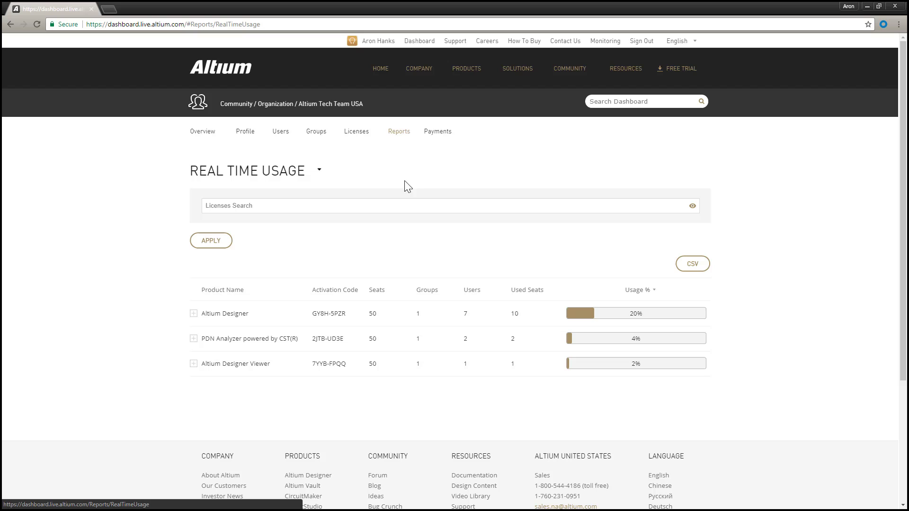
left_click(439, 133)
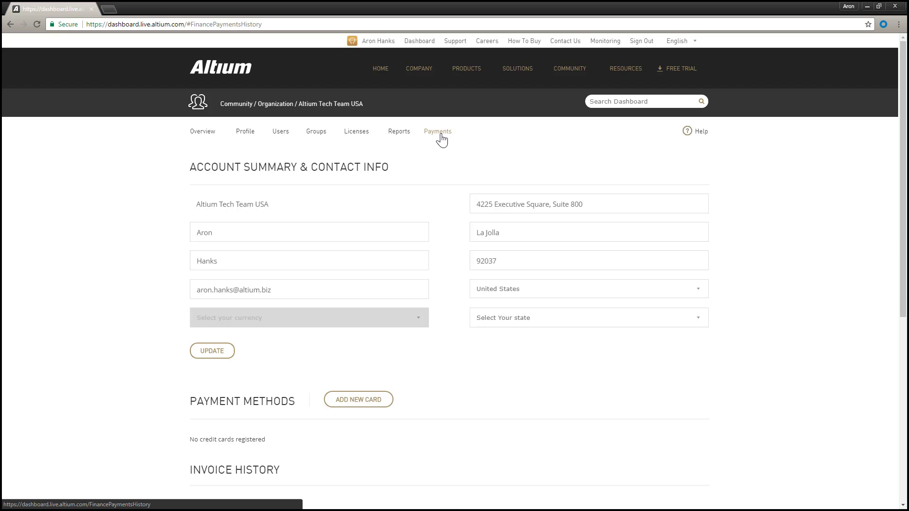
left_click(201, 133)
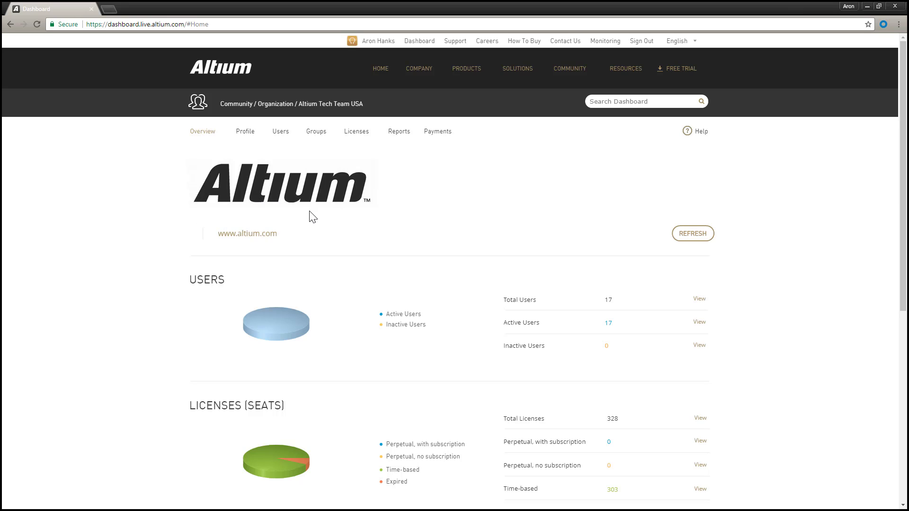
scroll(310, 215, "down", 3)
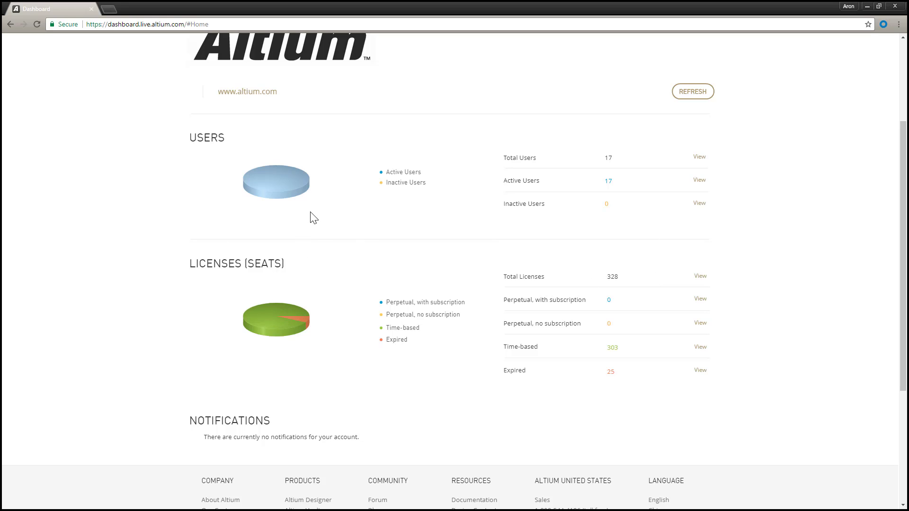
scroll(315, 227, "down", 3)
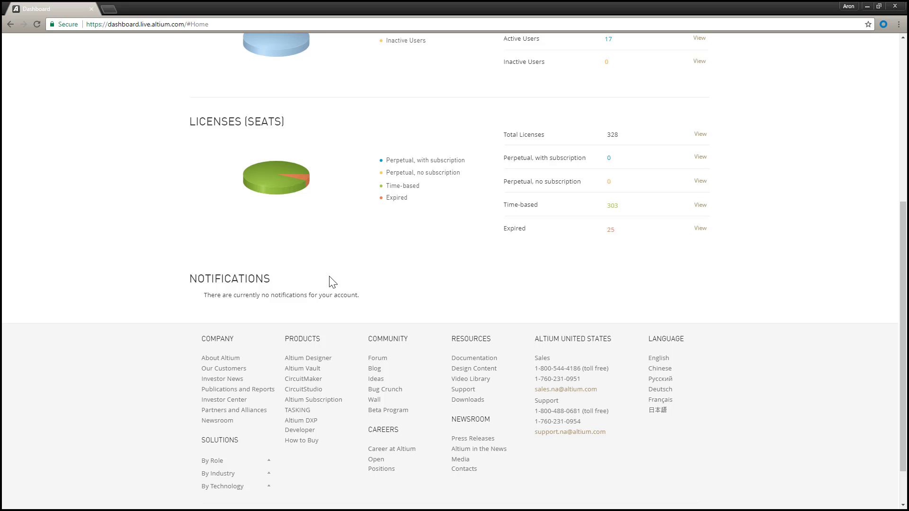
scroll(152, 255, "up", 6)
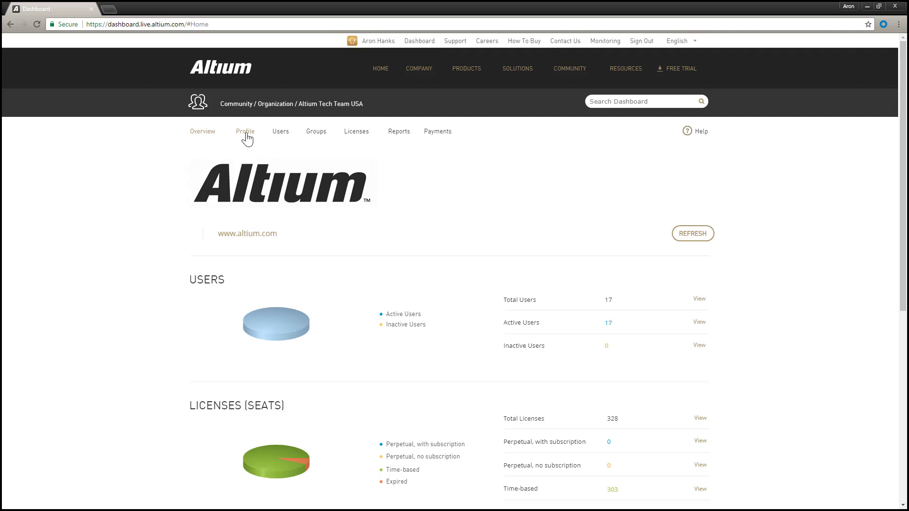
Open the Profile page and scroll through general information, billing and shipping addresses
left_click(247, 139)
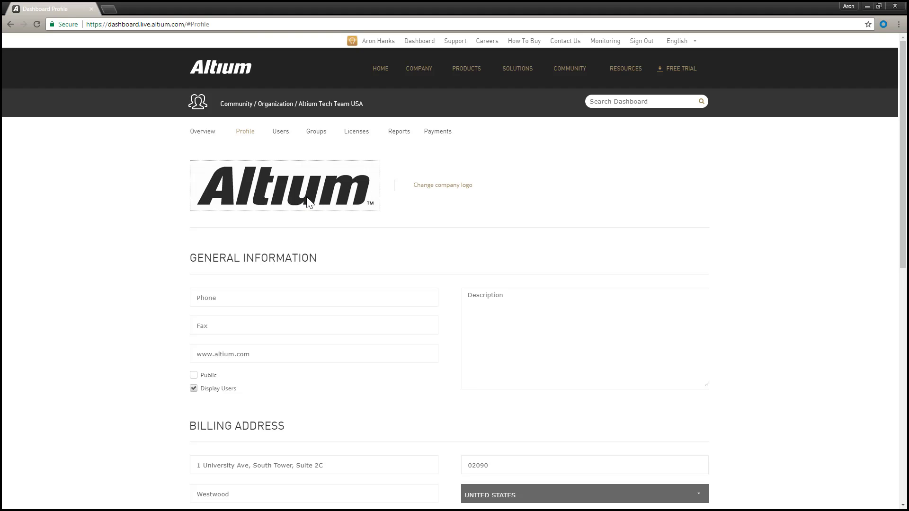
scroll(308, 201, "down", 3)
scroll(559, 174, "down", 1)
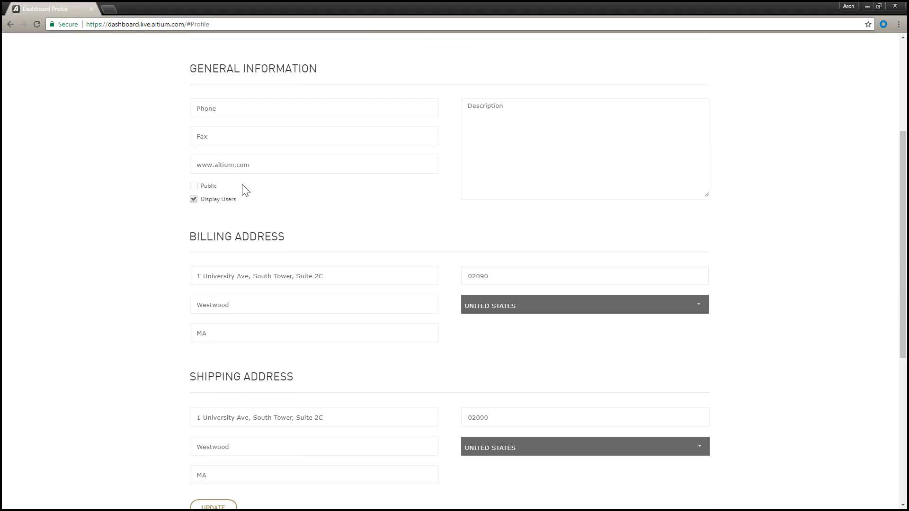
scroll(263, 180, "down", 3)
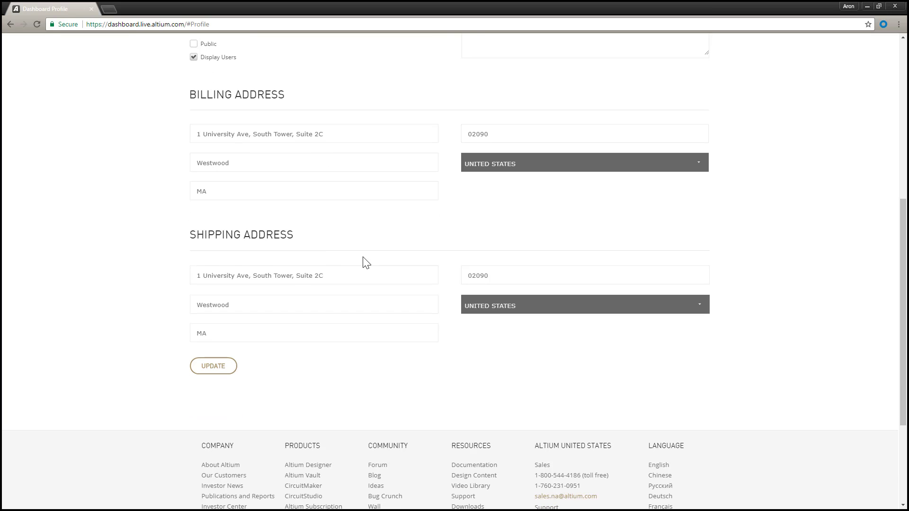
scroll(363, 260, "up", 7)
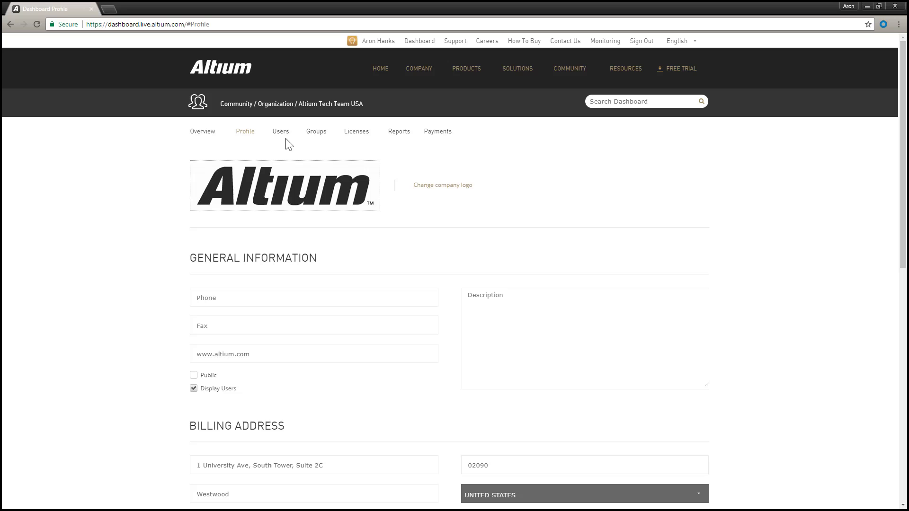
Show the 17 active users, preview the Add User form, then open one user's action menu
left_click(281, 137)
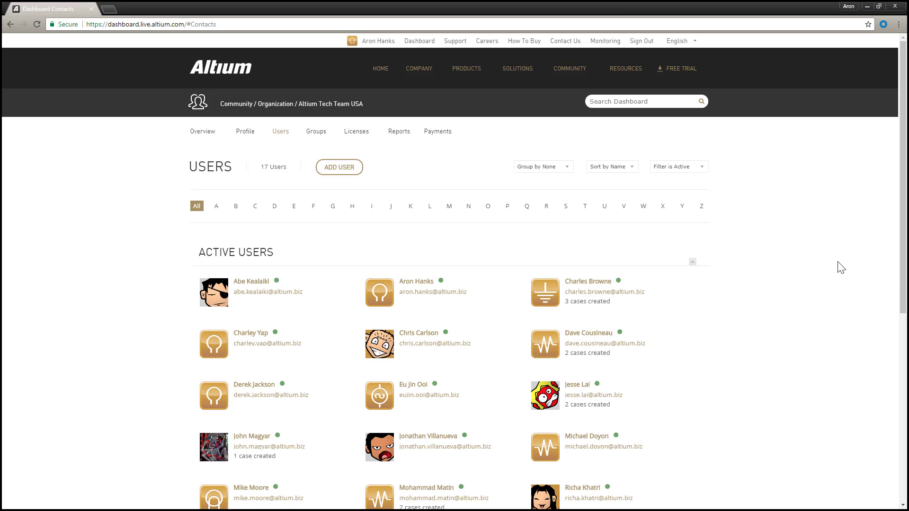
left_click(339, 168)
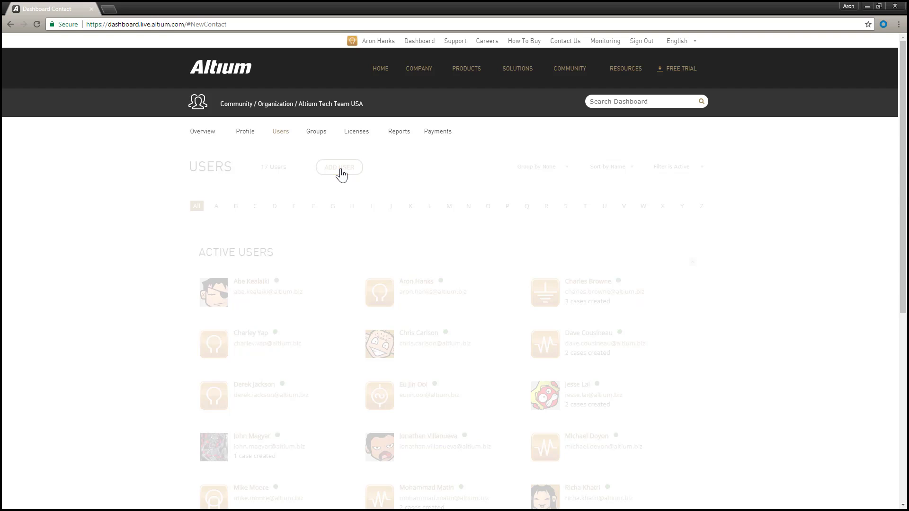
scroll(346, 174, "down", 3)
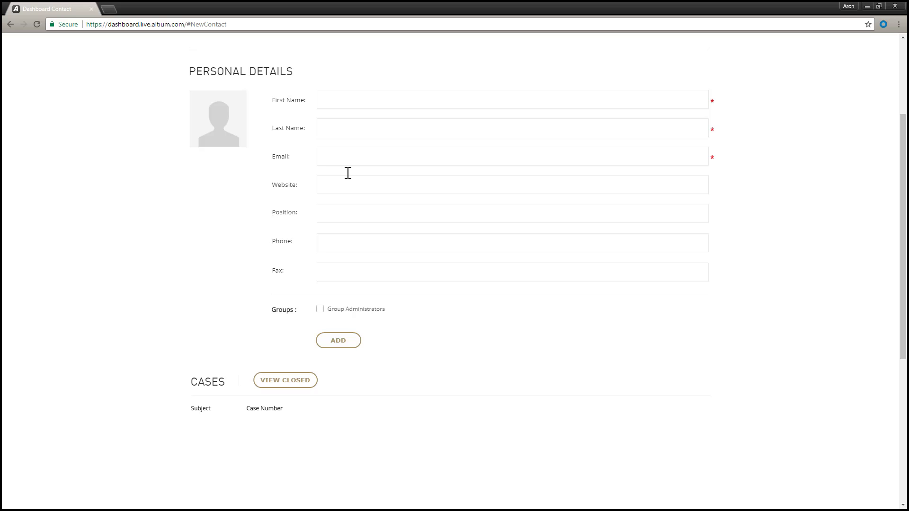
scroll(348, 173, "up", 3)
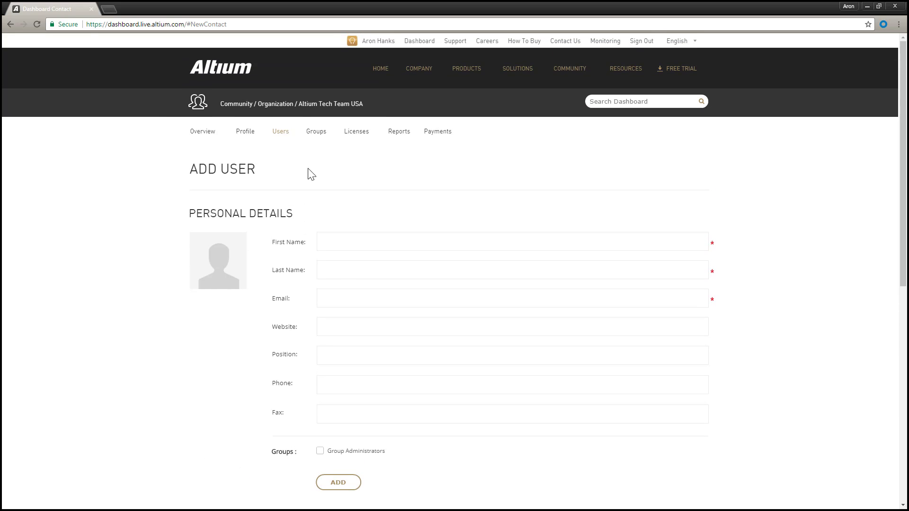
left_click(10, 24)
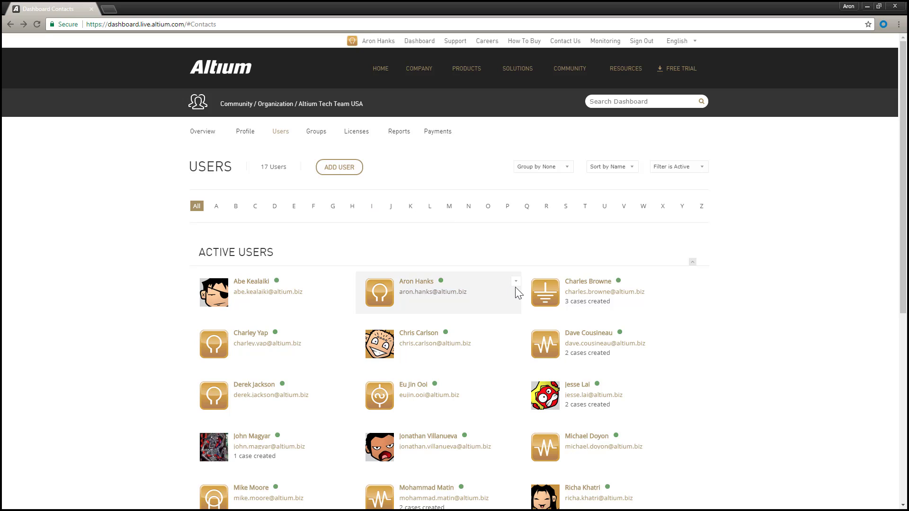
left_click(516, 282)
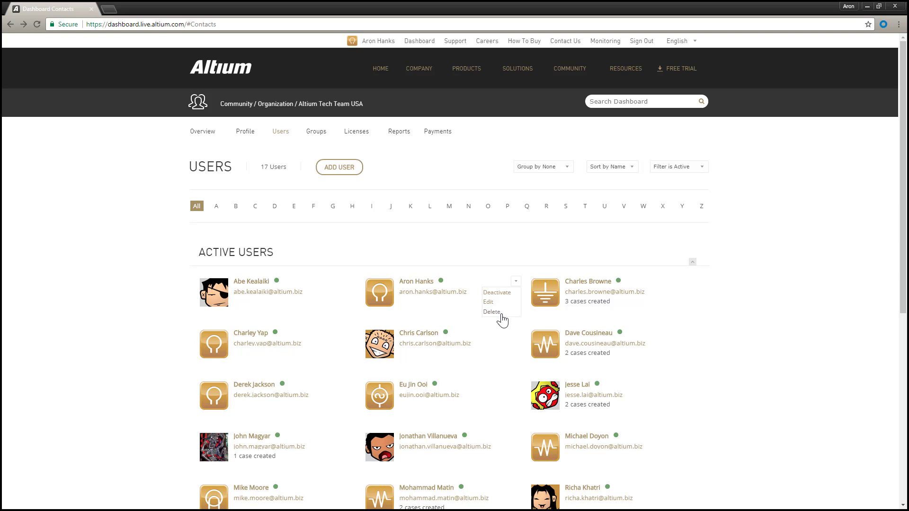
Create a group named West with one suggested member
left_click(316, 135)
left_click(303, 174)
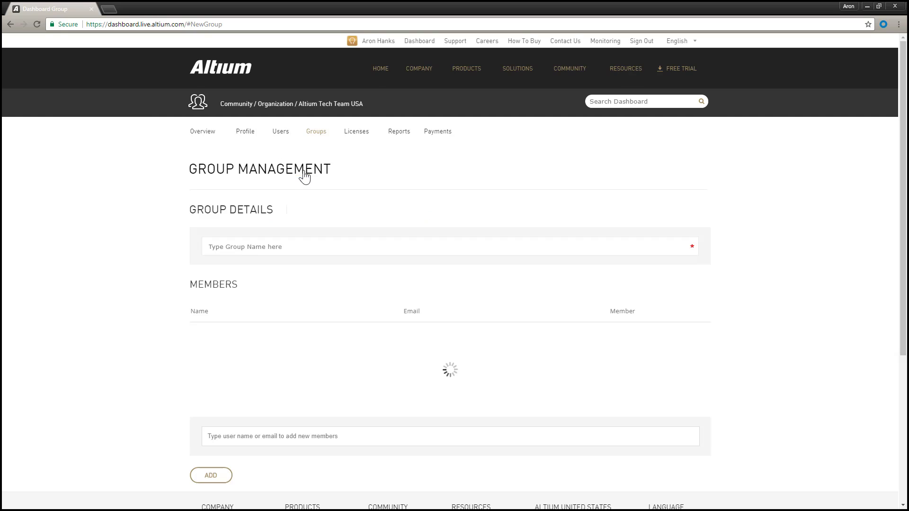
left_click(293, 249)
type("West")
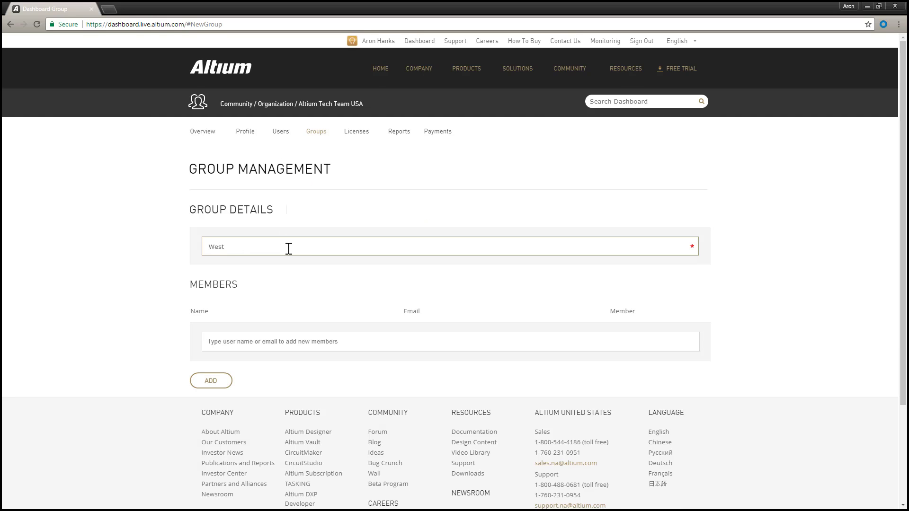
left_click(290, 344)
type("ar")
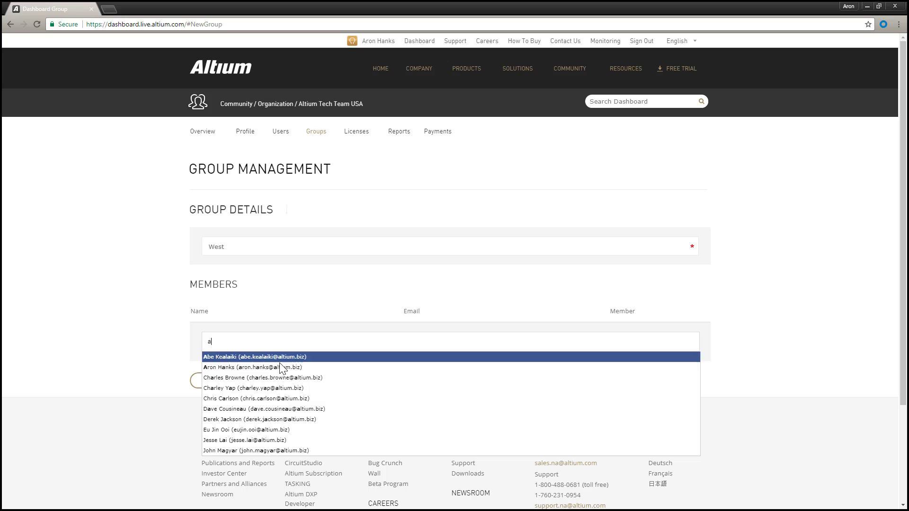
key("Return")
left_click(215, 384)
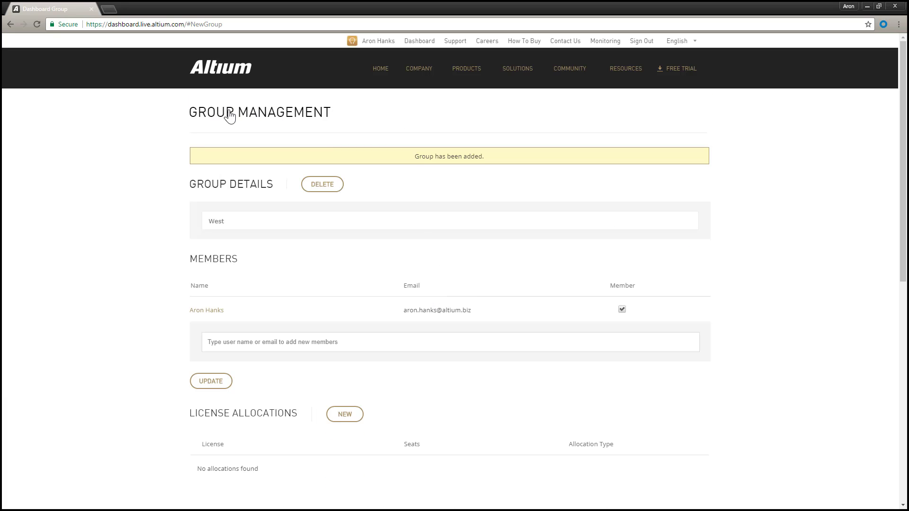
Create a second group named East with one member and return to the Groups list
left_click(316, 133)
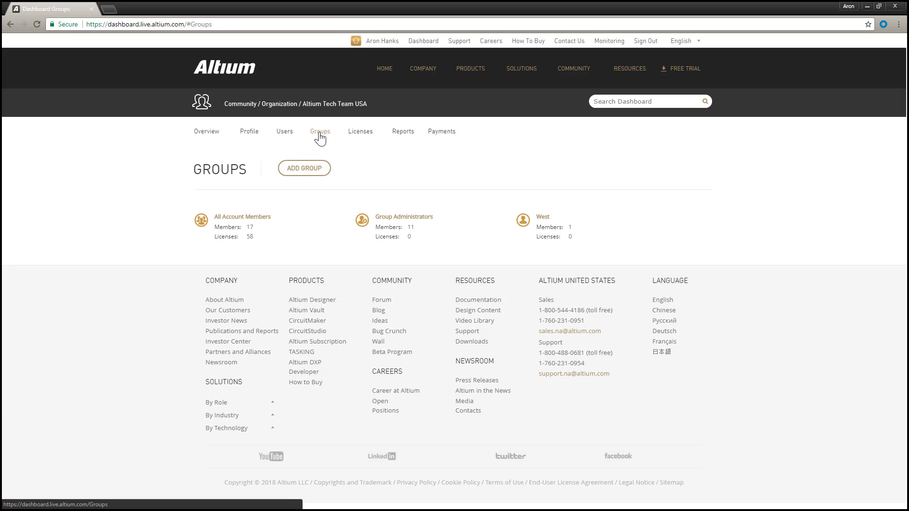
left_click(312, 178)
left_click(297, 241)
type("East")
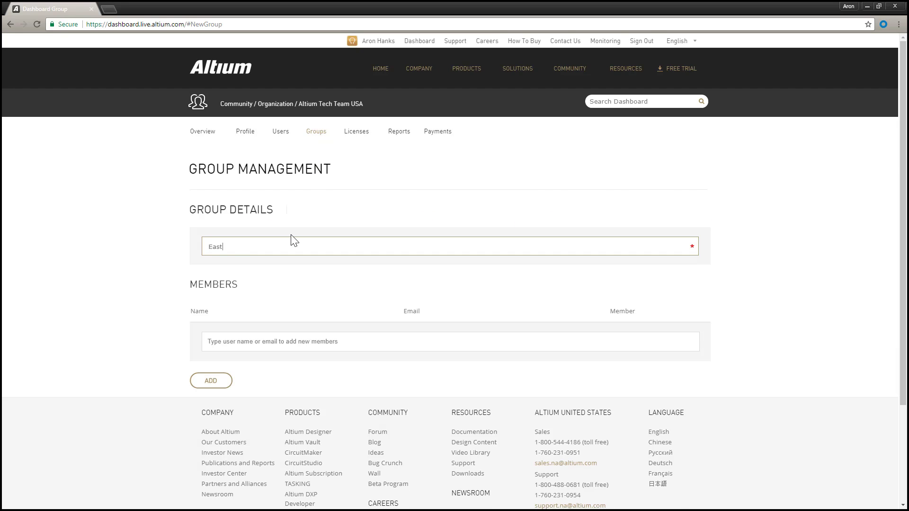
left_click(263, 340)
type("c")
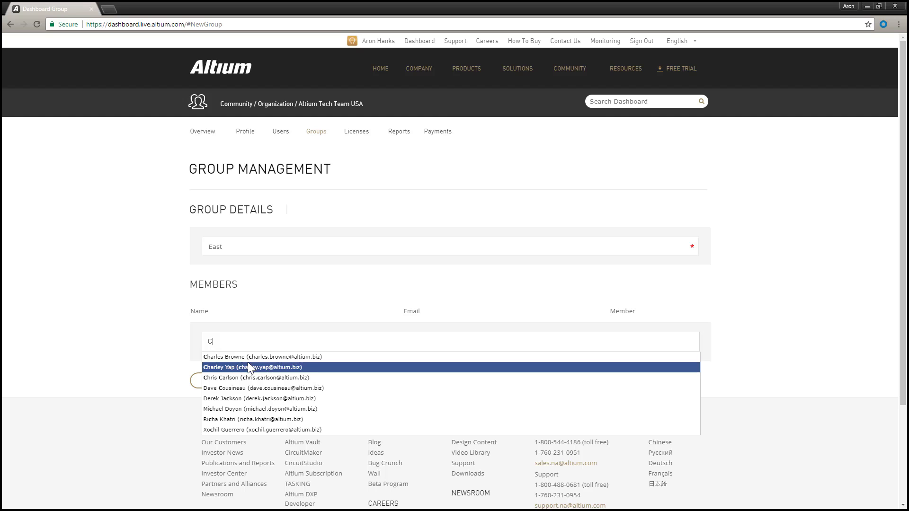
left_click(248, 367)
left_click(211, 382)
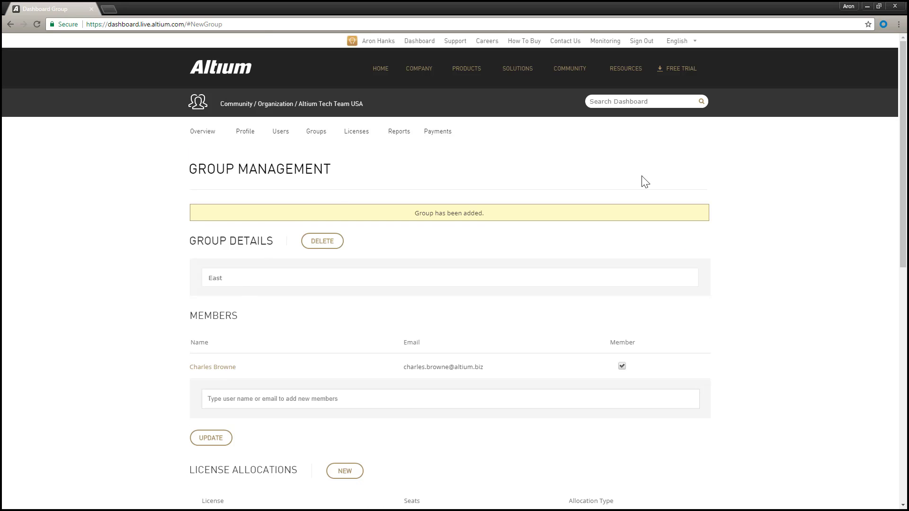
left_click(316, 136)
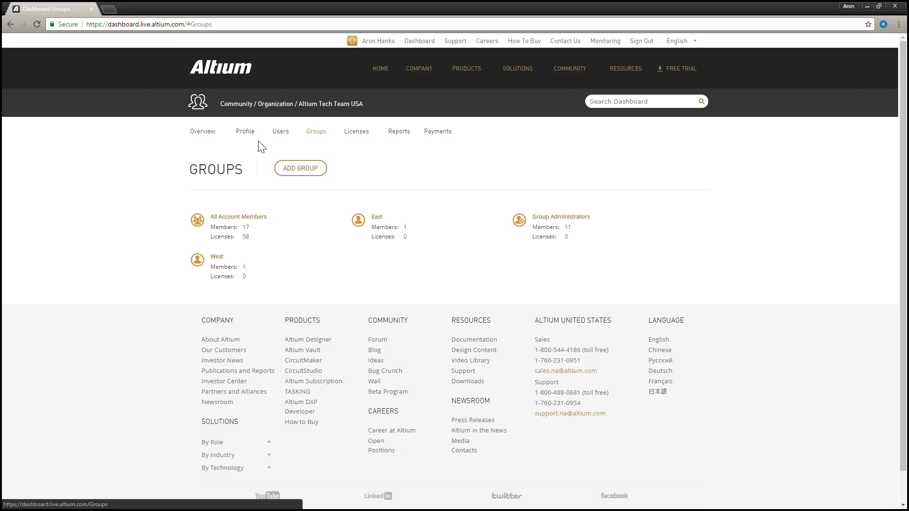
Inspect the All Account Members and Group Administrators member lists, returning to Groups after each
left_click(254, 222)
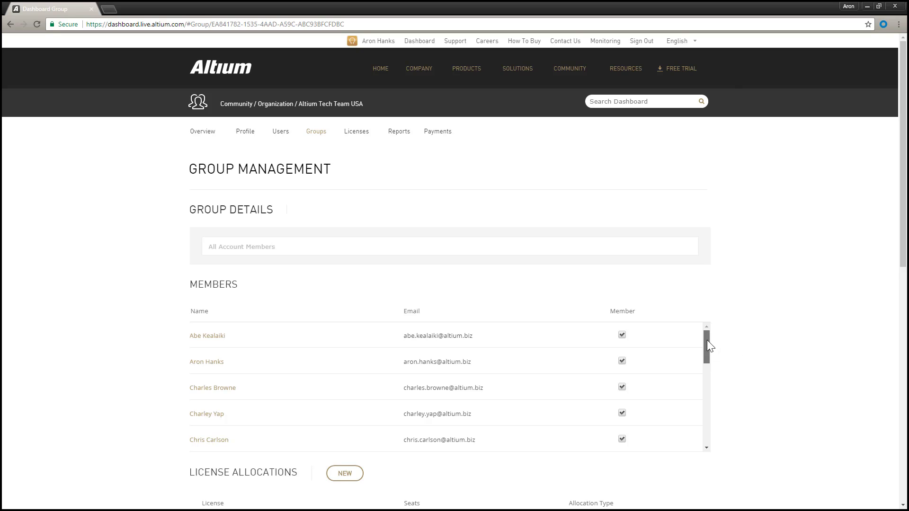
left_click_drag(708, 341, 703, 320)
left_click(10, 24)
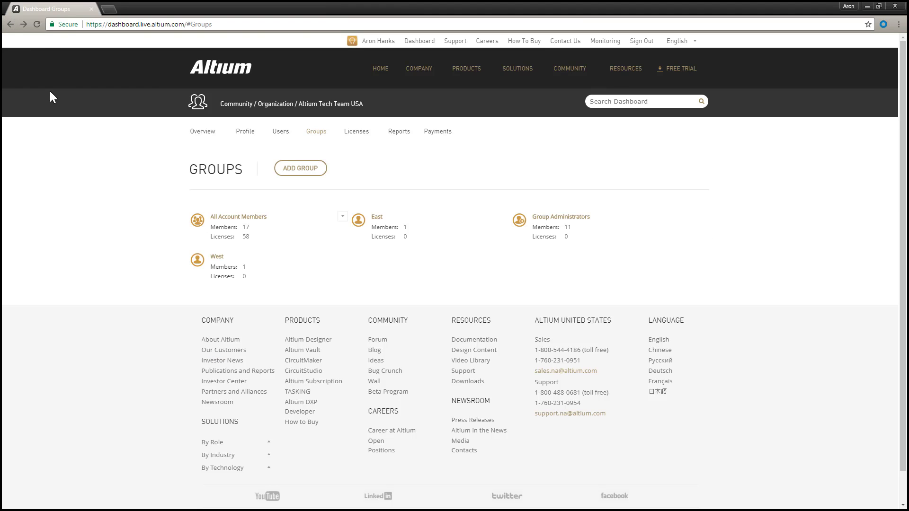
left_click(557, 224)
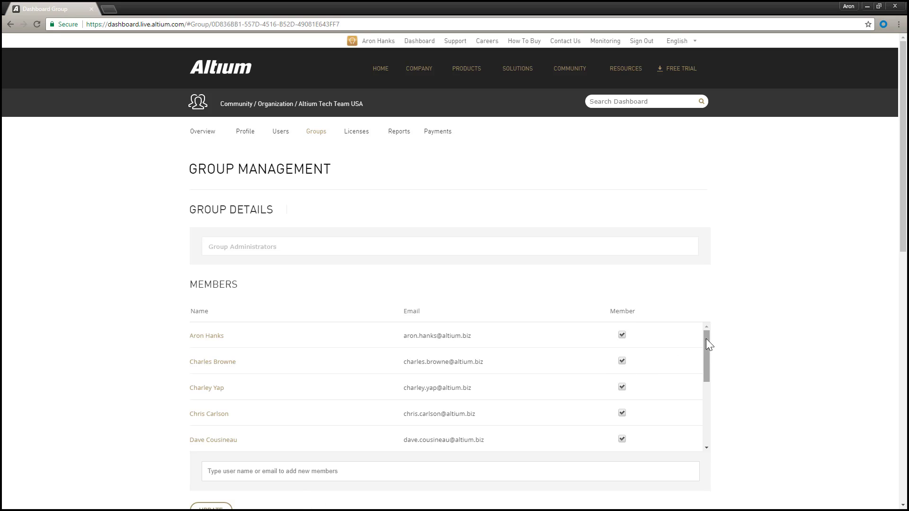
mouse_move(709, 337)
left_mouse_down()
mouse_move(701, 404)
mouse_move(699, 334)
left_mouse_up()
left_click(10, 24)
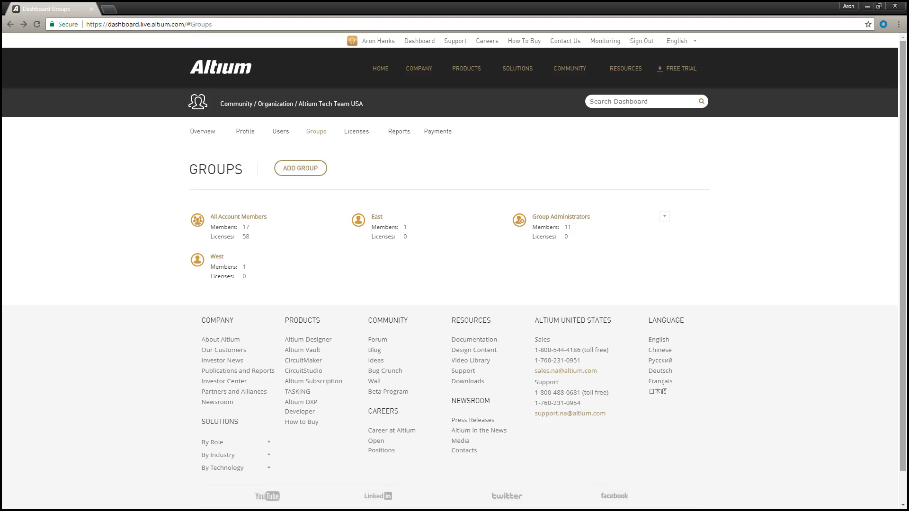
Regroup the licenses by Name then back to Type, and open the Altium Designer license page
left_click(356, 132)
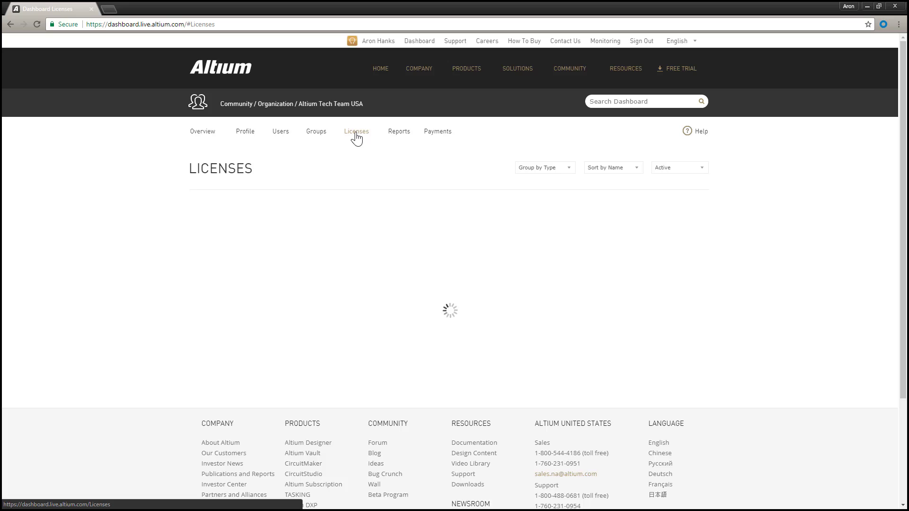
left_click(568, 170)
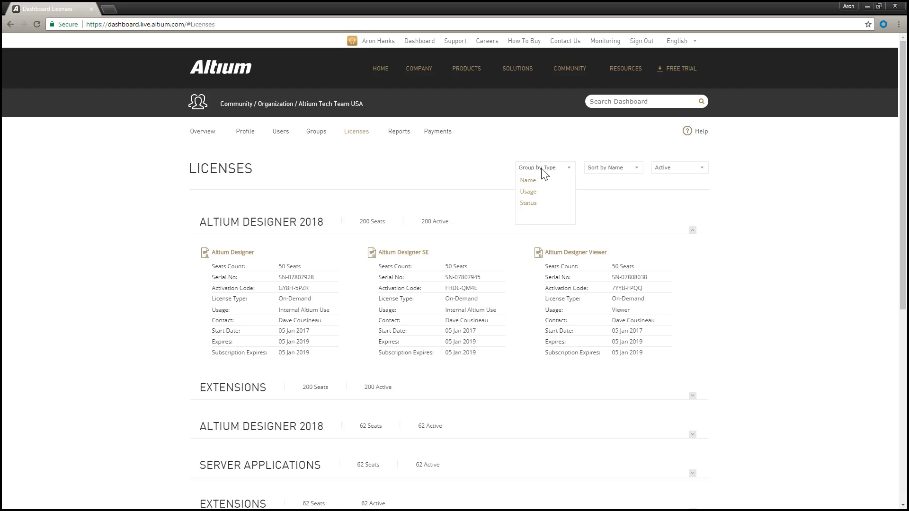
left_click(528, 181)
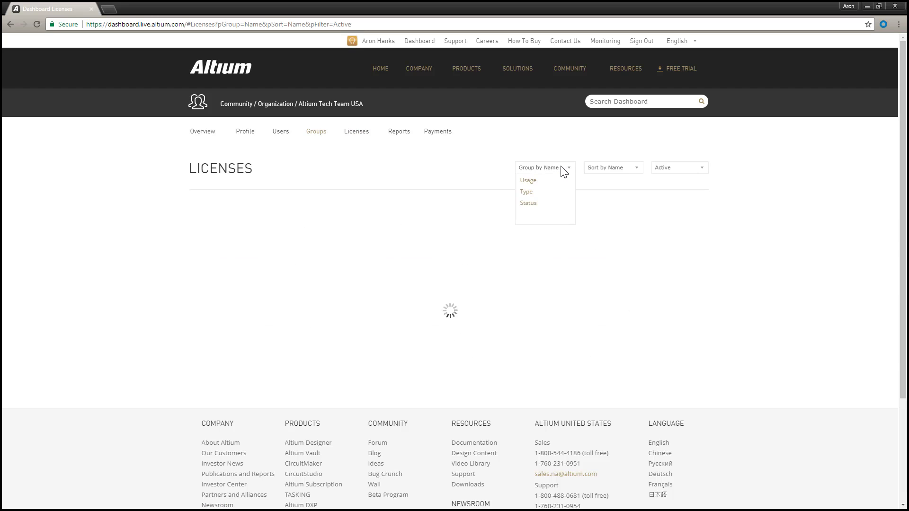
left_click(527, 191)
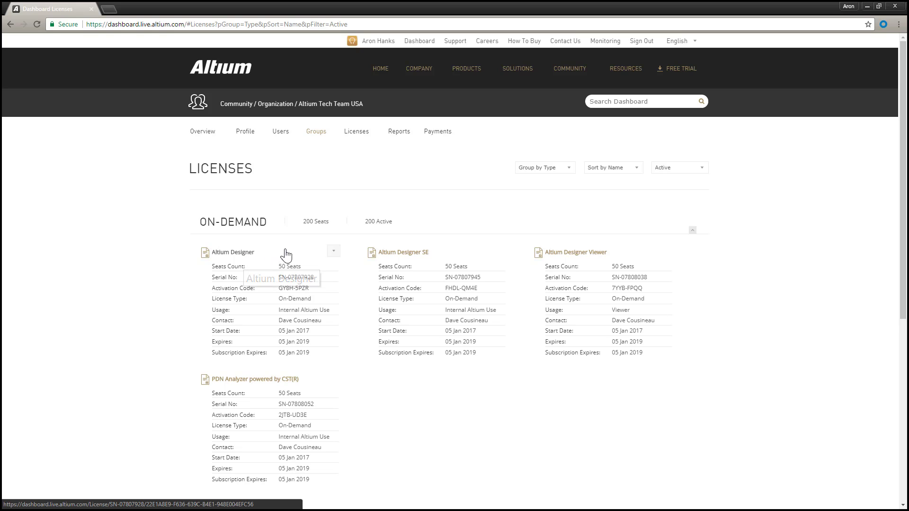
left_click(334, 250)
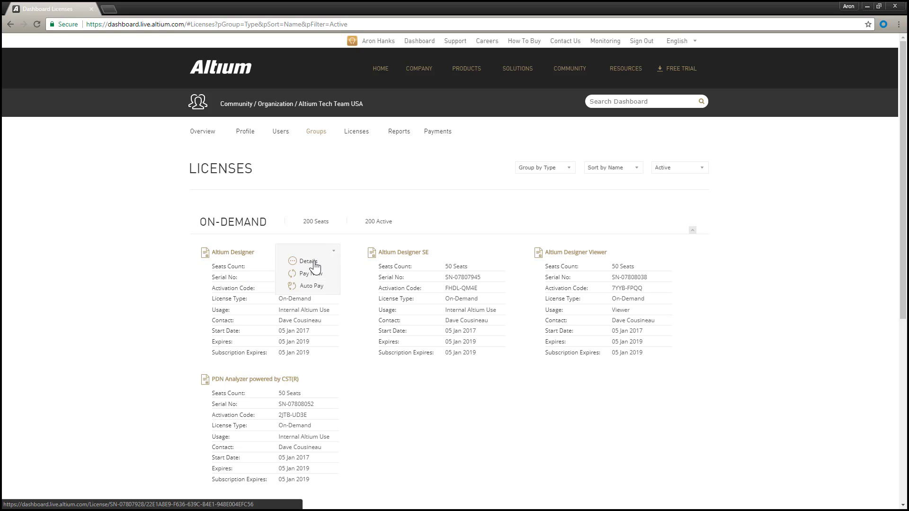
left_click(242, 256)
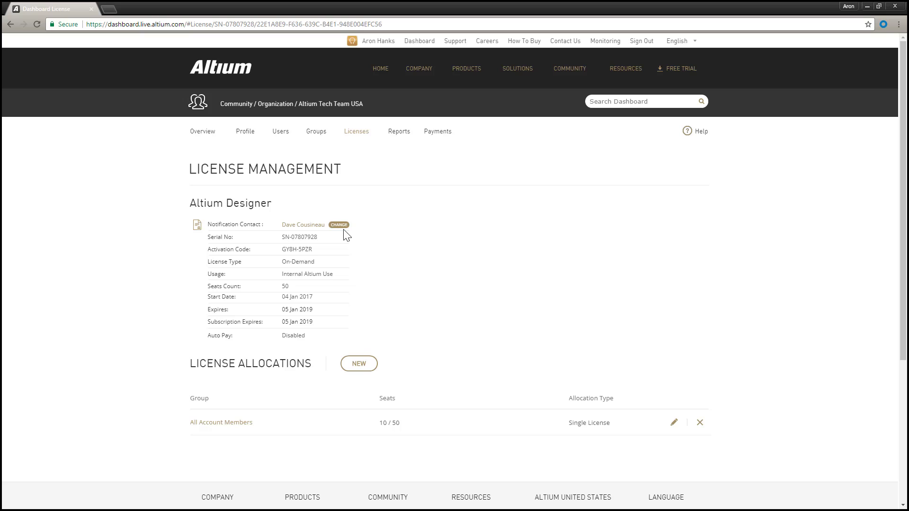
Replace the Altium Designer notification contact with another user found by searching 'a'
left_click(339, 226)
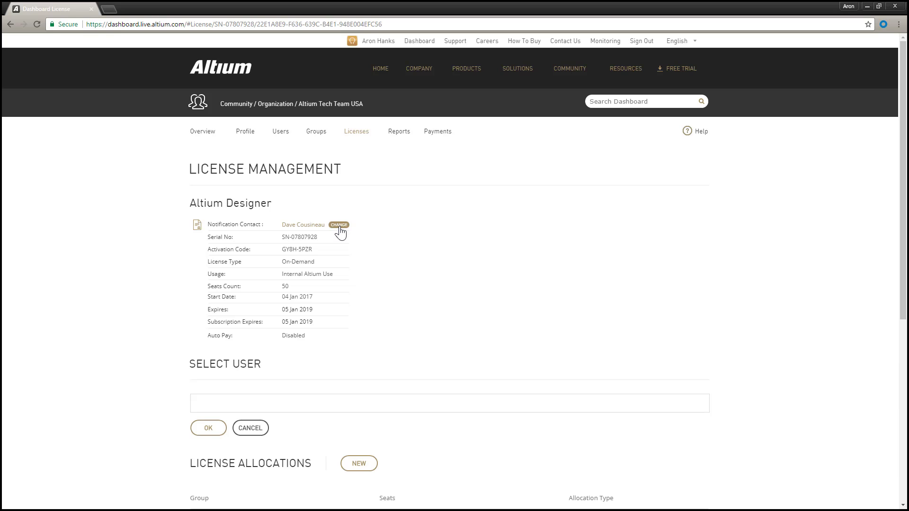
left_click(265, 405)
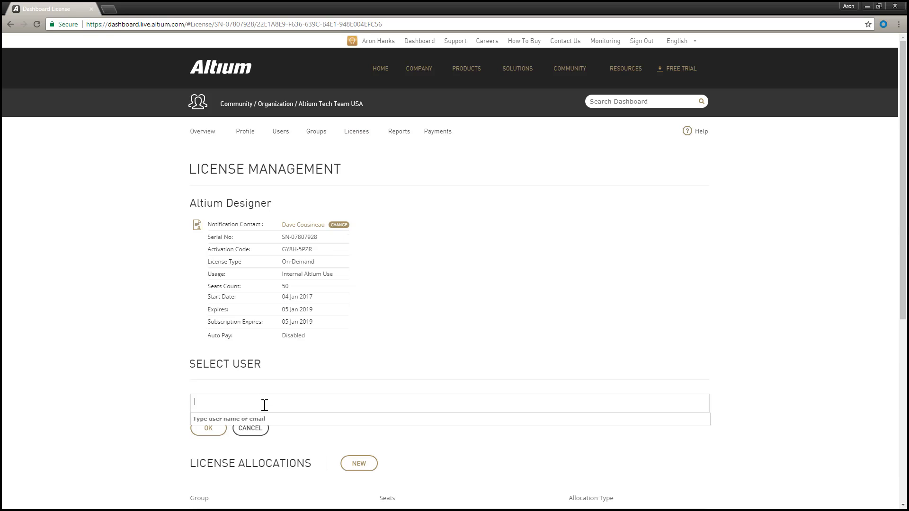
type("a")
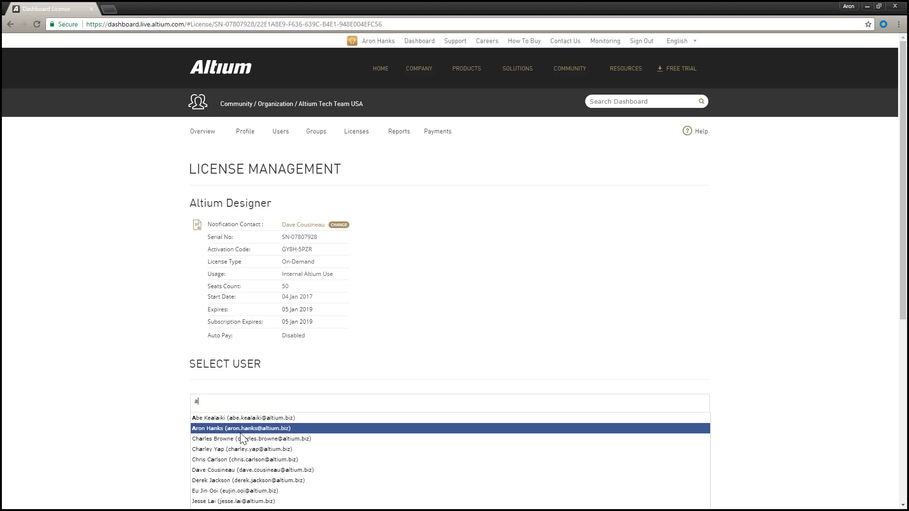
left_click(241, 432)
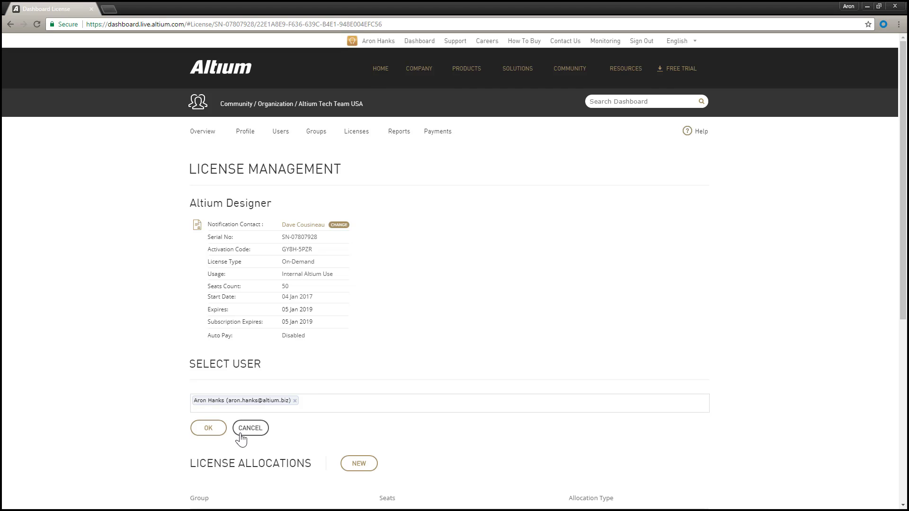
left_click(209, 428)
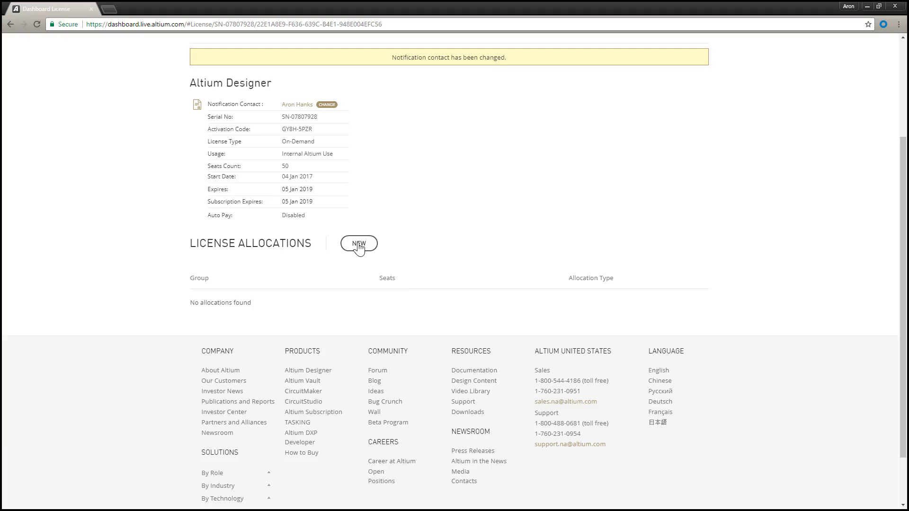
Start a new allocation for the West group with a 10-seat count instead of all seats
left_click(358, 245)
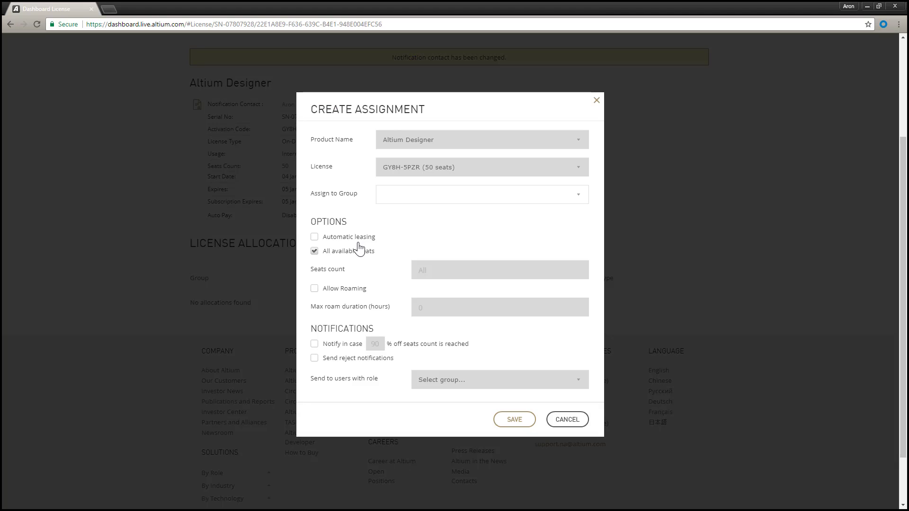
left_click(577, 199)
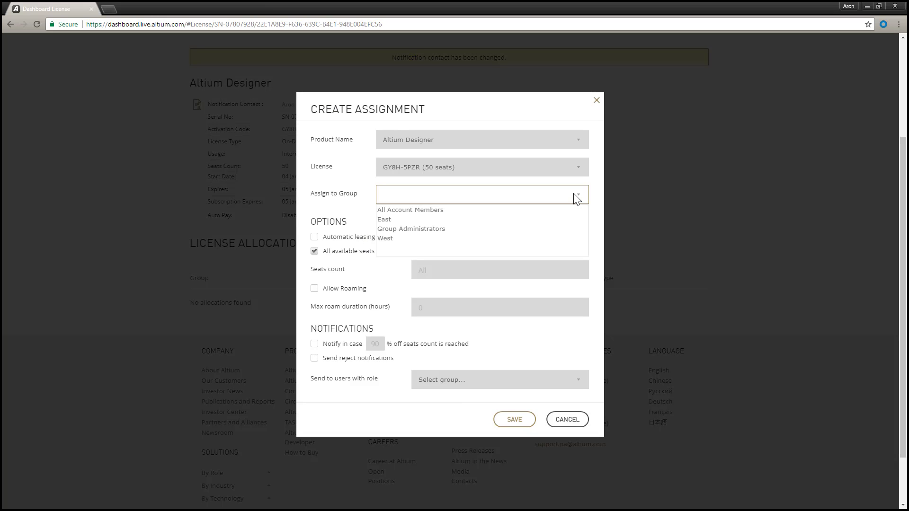
left_click(422, 238)
left_click(422, 239)
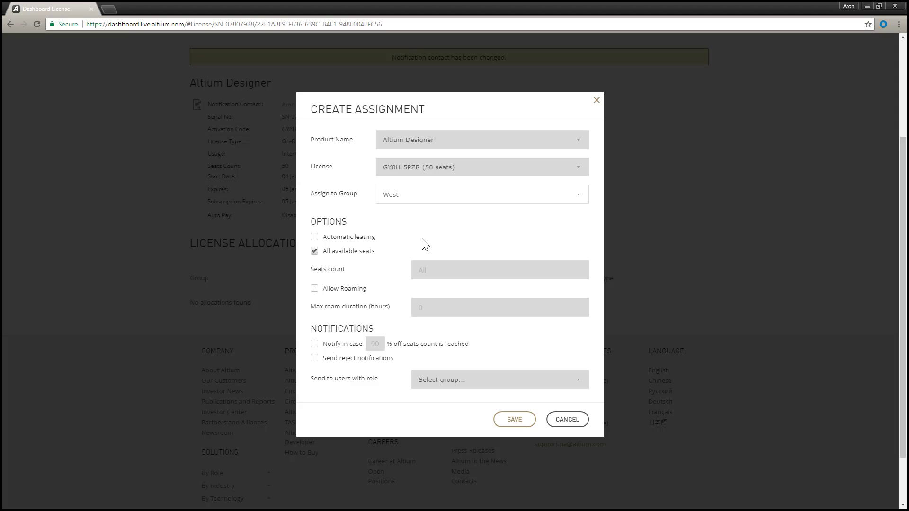
left_click(314, 252)
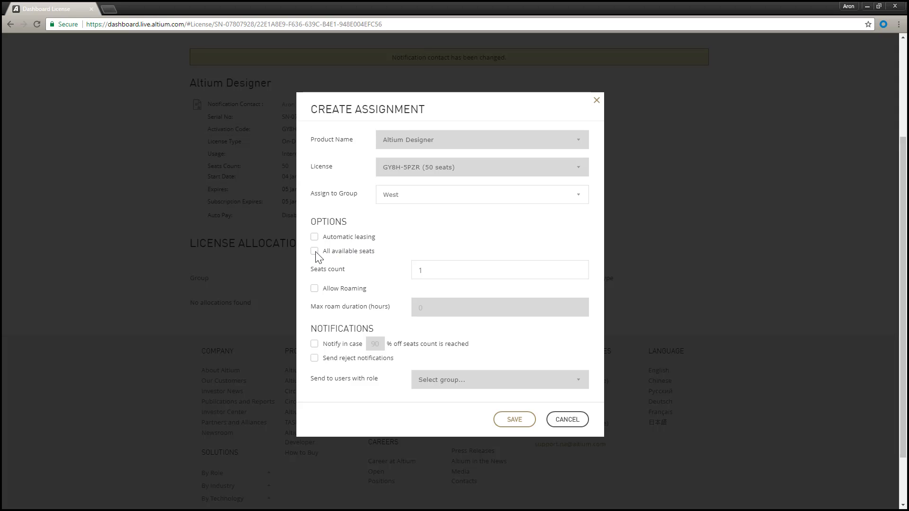
double_click(437, 271)
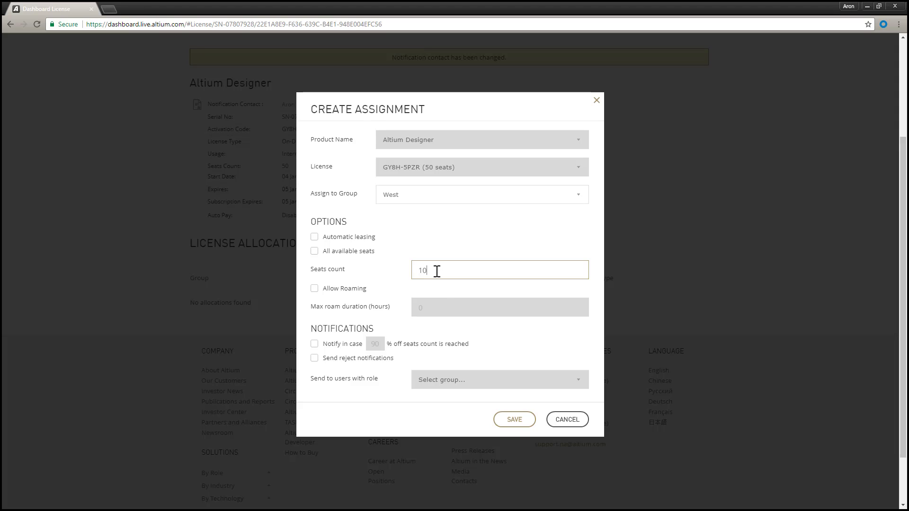
Allow roaming up to 24, notify Group Administrators at 90% usage and on rejects, then save
left_click(314, 290)
double_click(431, 309)
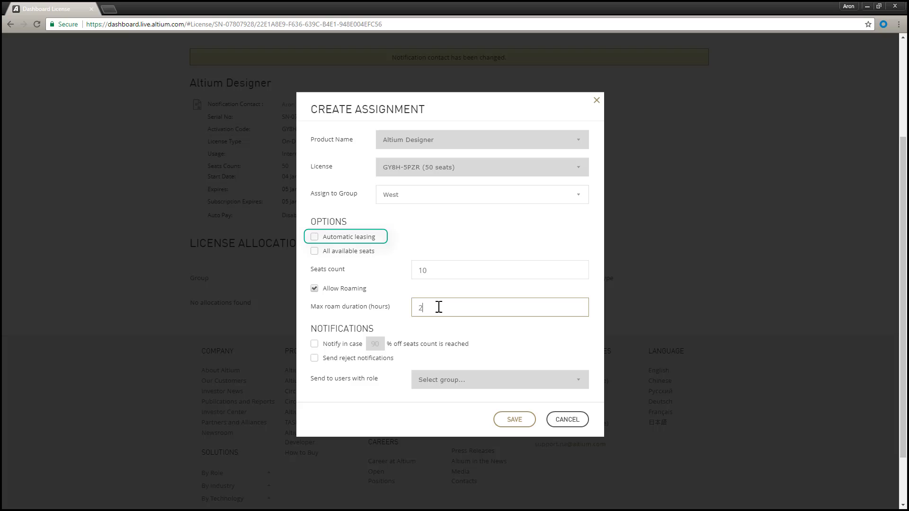
type("24")
left_click(315, 345)
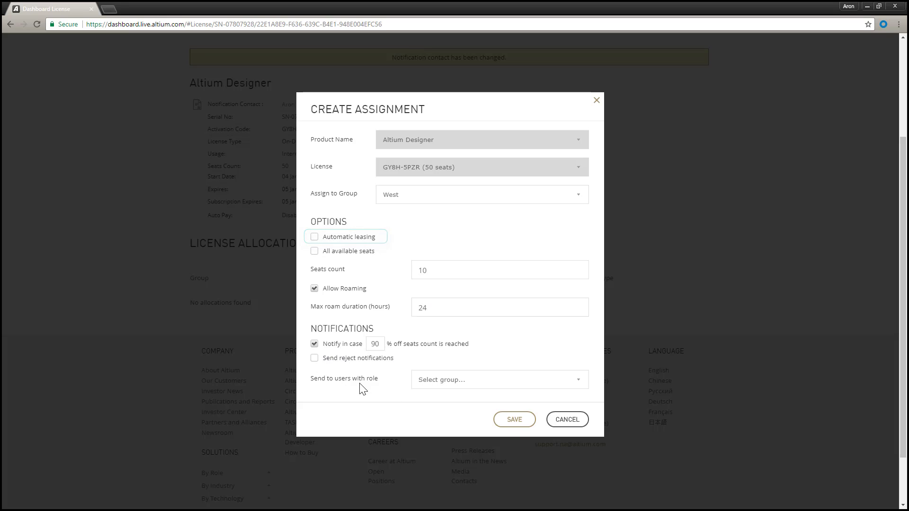
left_click(314, 359)
left_click(449, 385)
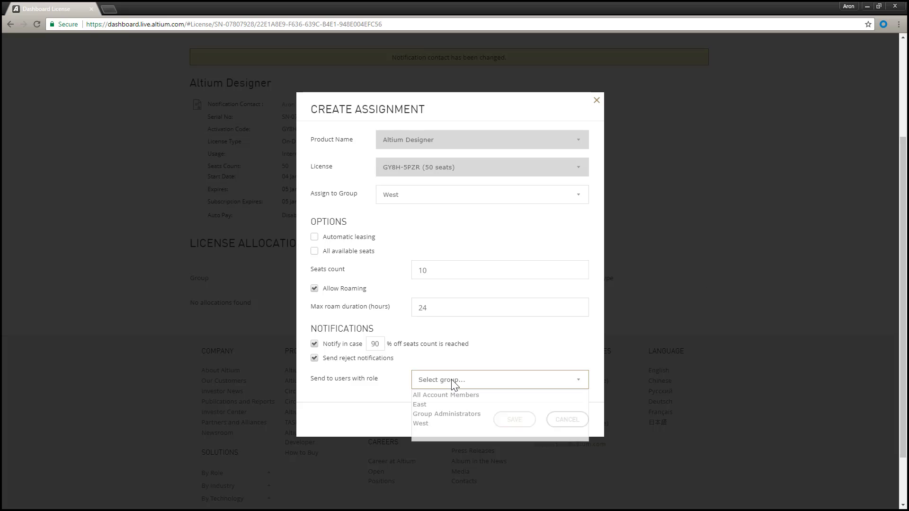
left_click(447, 414)
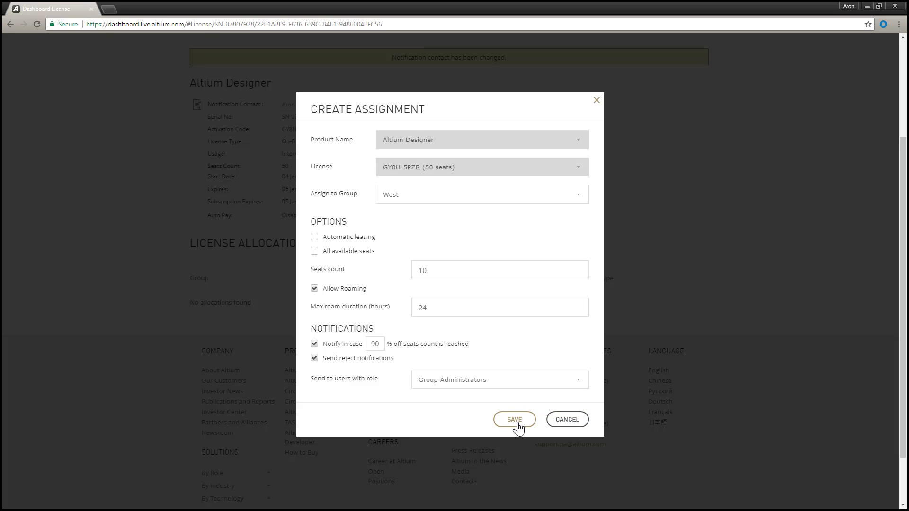
left_click(515, 420)
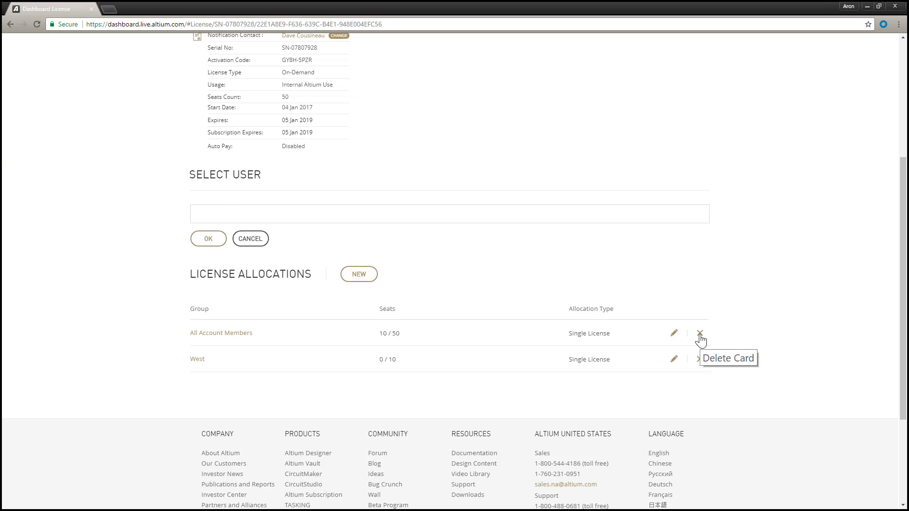
Group licenses by Type, collapse ON-DEMAND, expand STANDALONE and open its first Altium Designer license
left_click(700, 339)
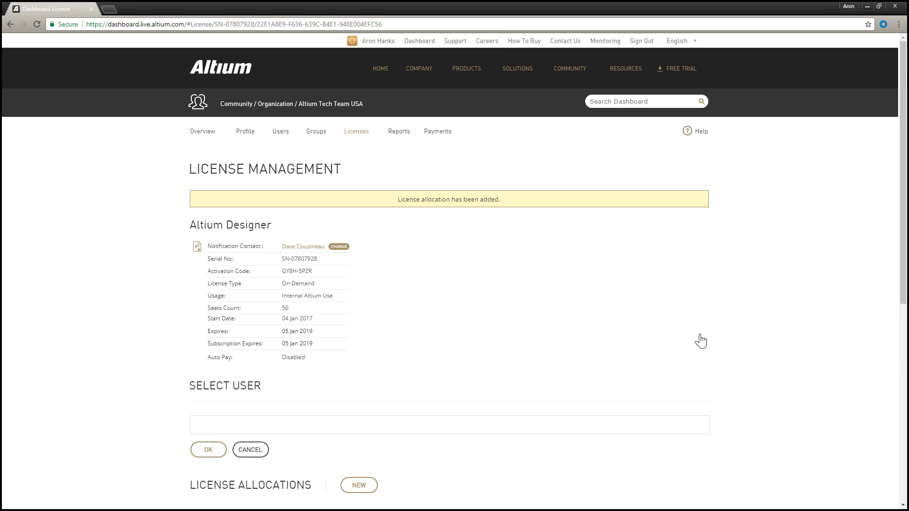
left_click(355, 132)
left_click(567, 167)
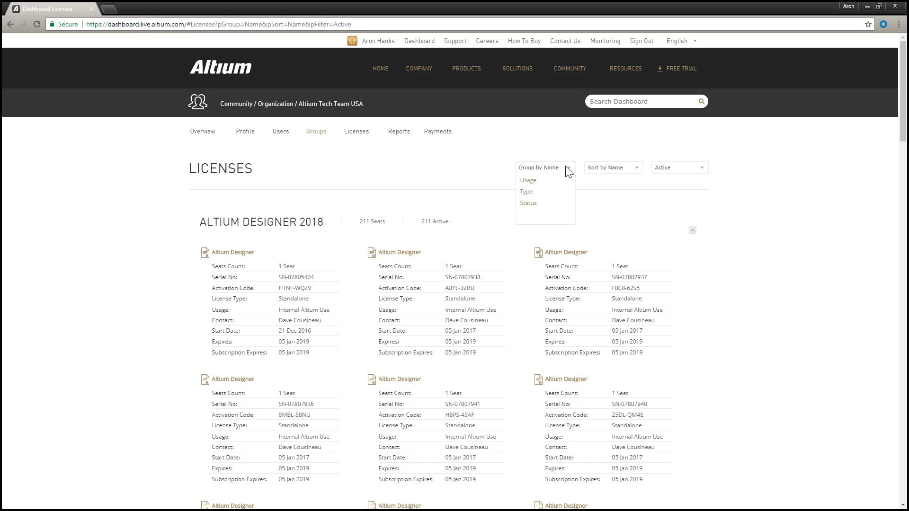
left_click(527, 194)
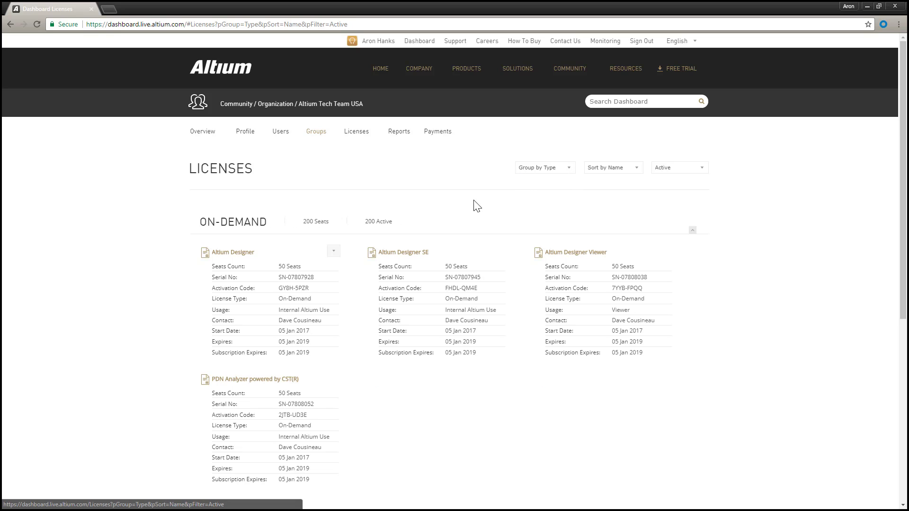
left_click(240, 228)
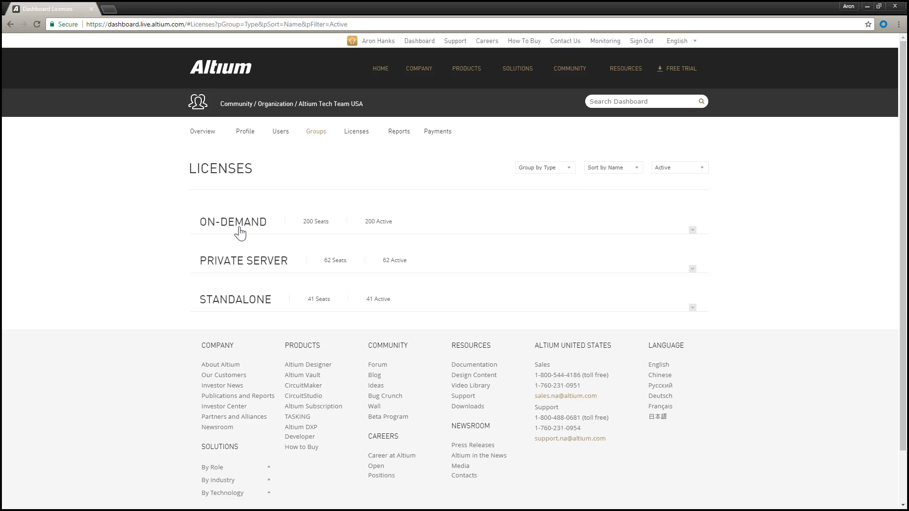
left_click(242, 300)
left_click(241, 337)
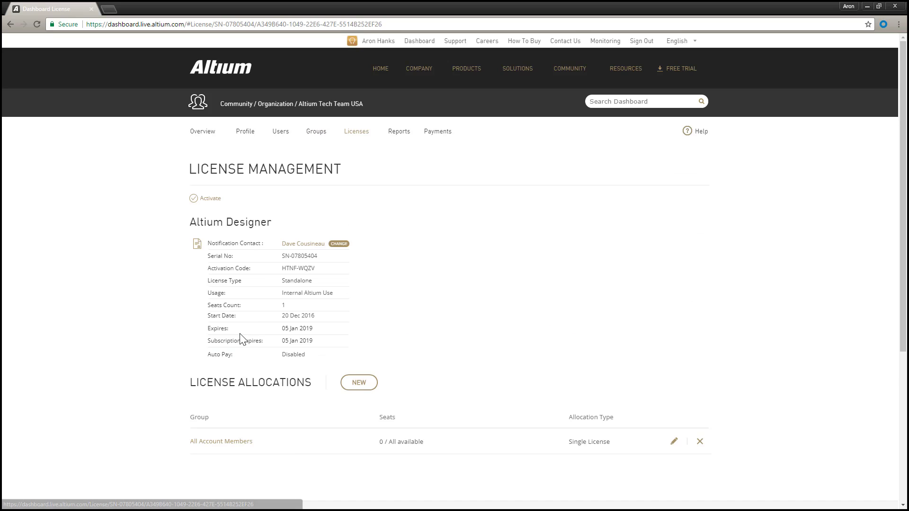
Activate the license for Altium Designer 2018 and check the downloaded .alf file in its folder
left_click(210, 199)
left_click(283, 430)
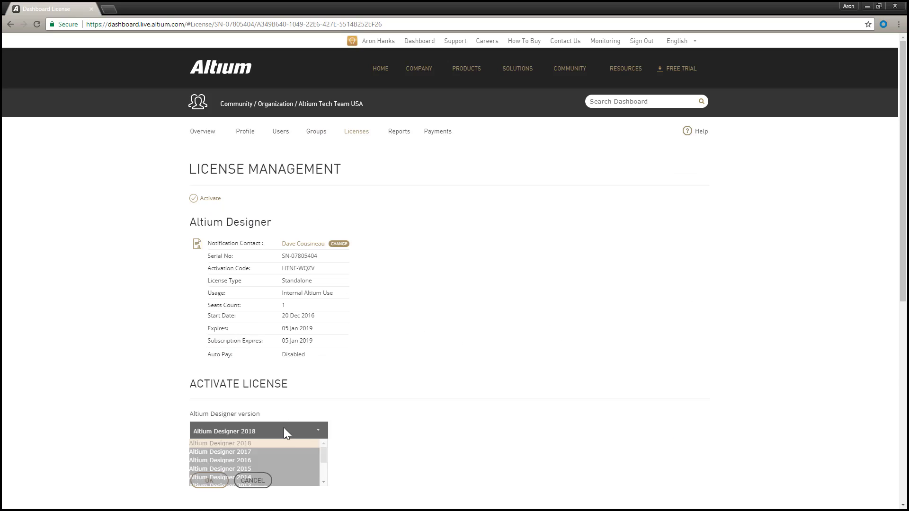
left_click(253, 446)
left_click(219, 480)
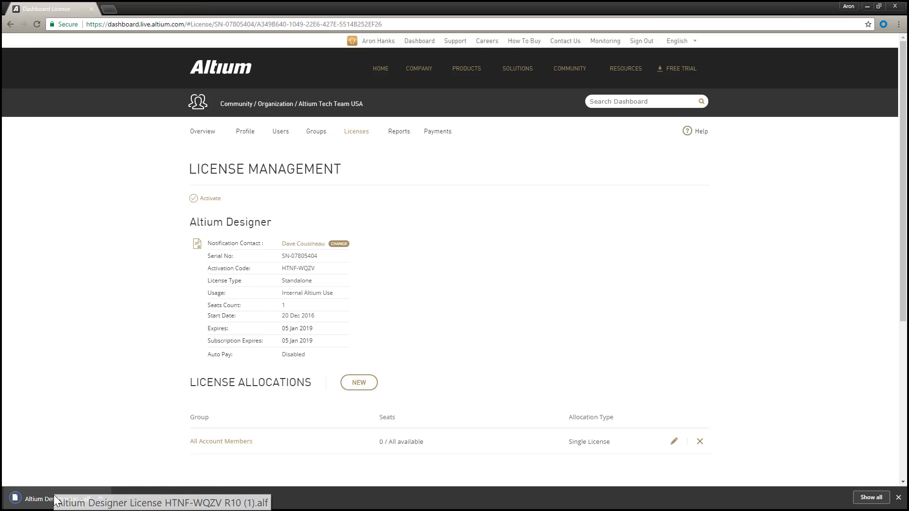
right_click(56, 500)
left_click(73, 469)
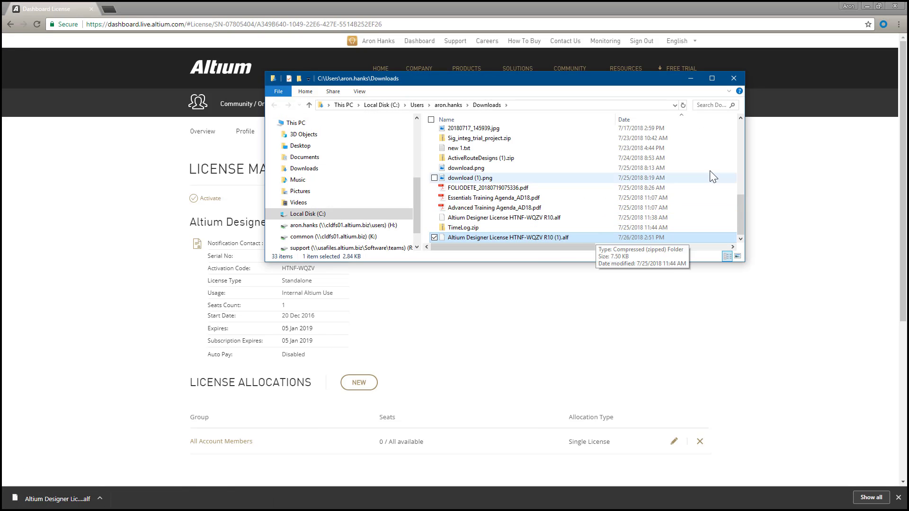
left_click(733, 79)
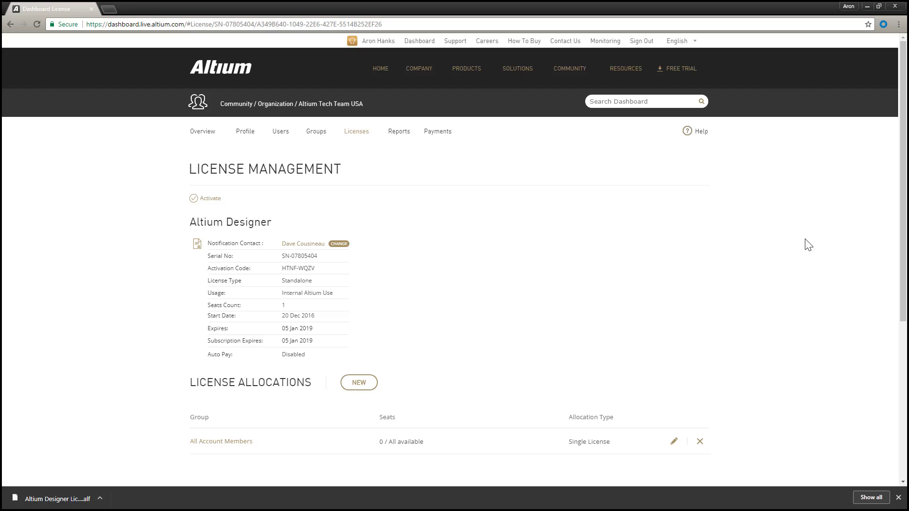
Add a new allocation of the Standalone license to the East group
left_click(359, 383)
left_click(581, 200)
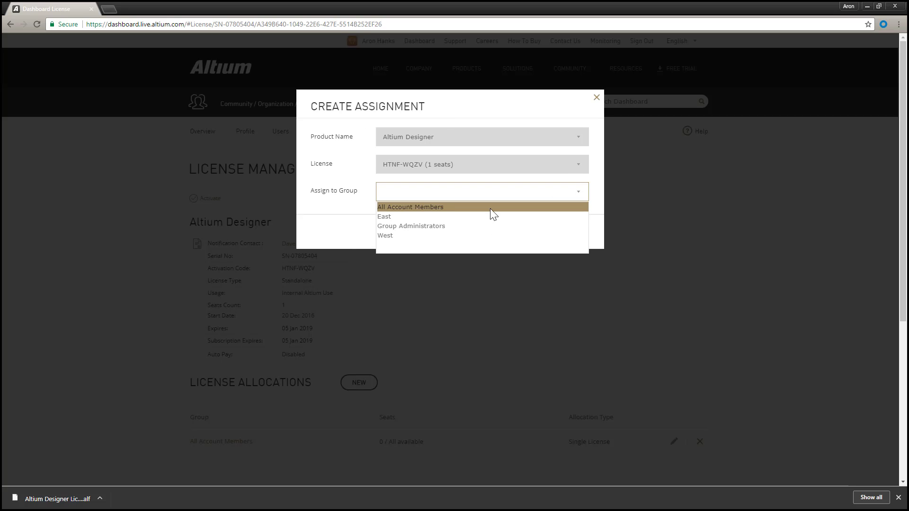
left_click(434, 217)
left_click(521, 236)
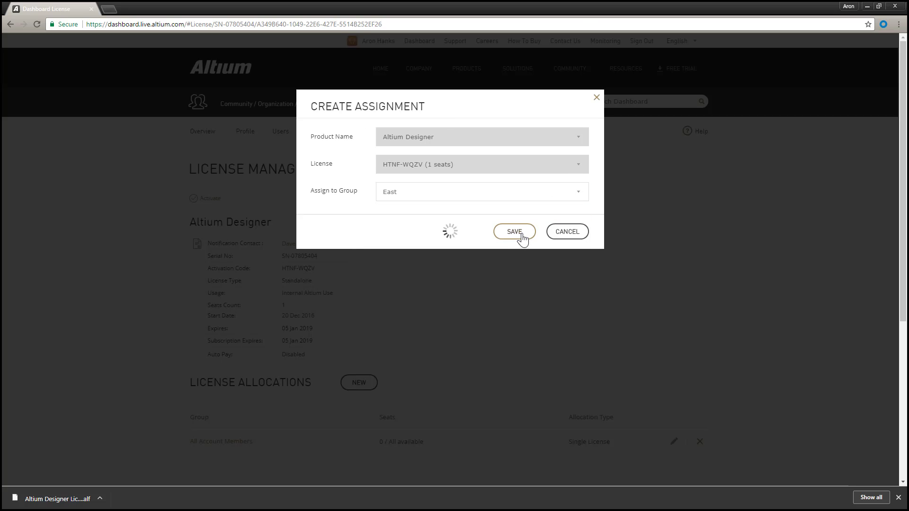
scroll(532, 335, "down", 4)
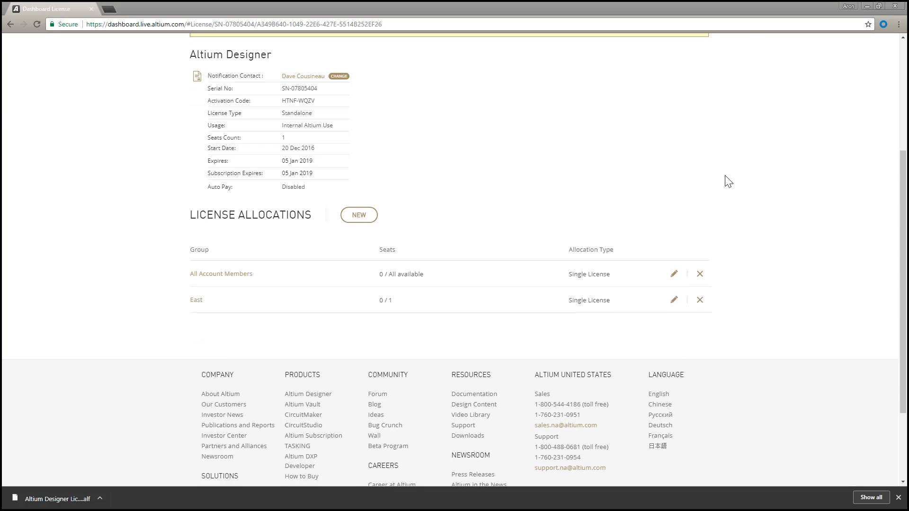
scroll(723, 187, "up", 4)
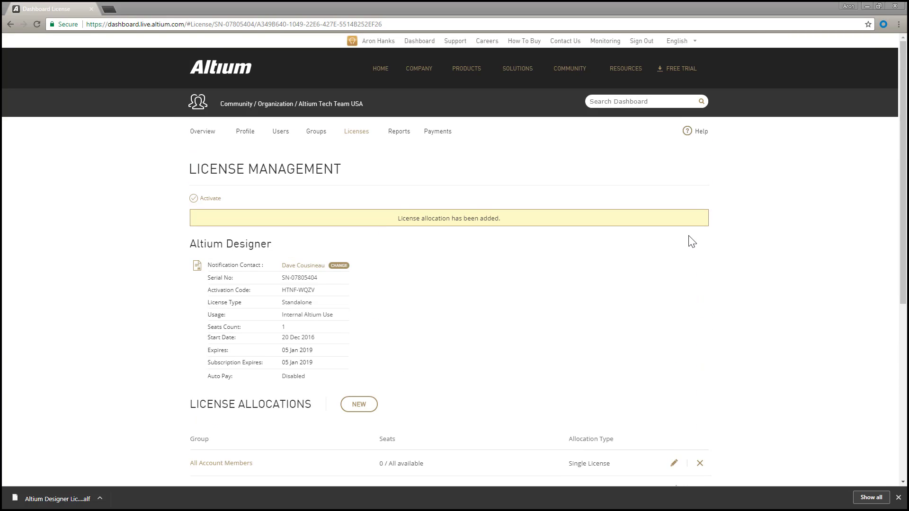
Open Reports and view the Usage History and Usage Log reports
left_click(399, 134)
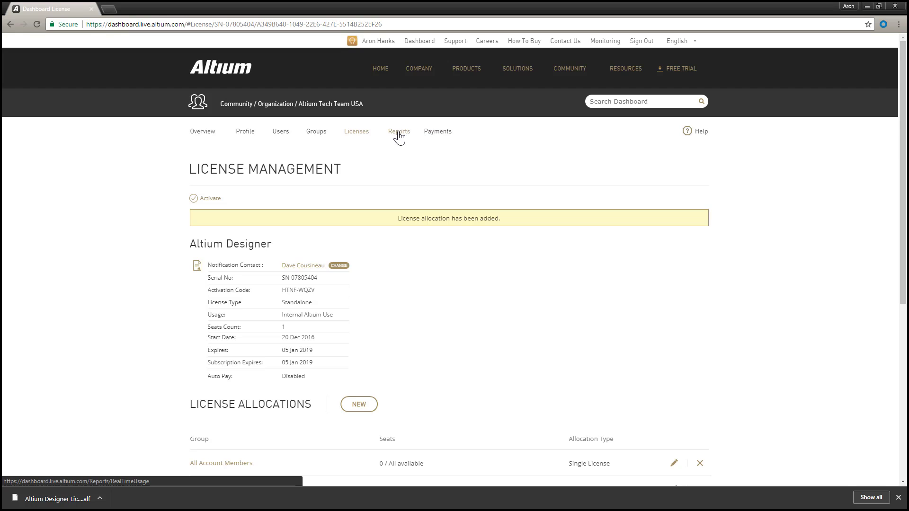
left_click(399, 137)
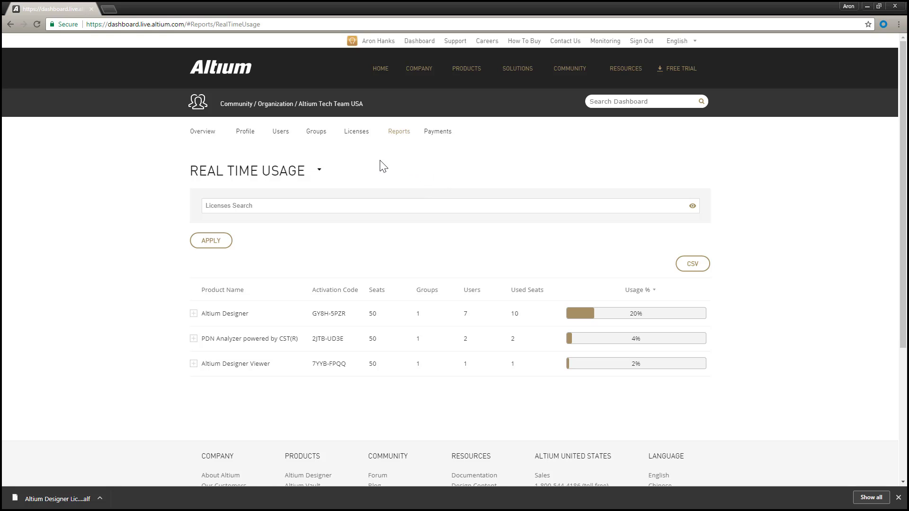
left_click(321, 172)
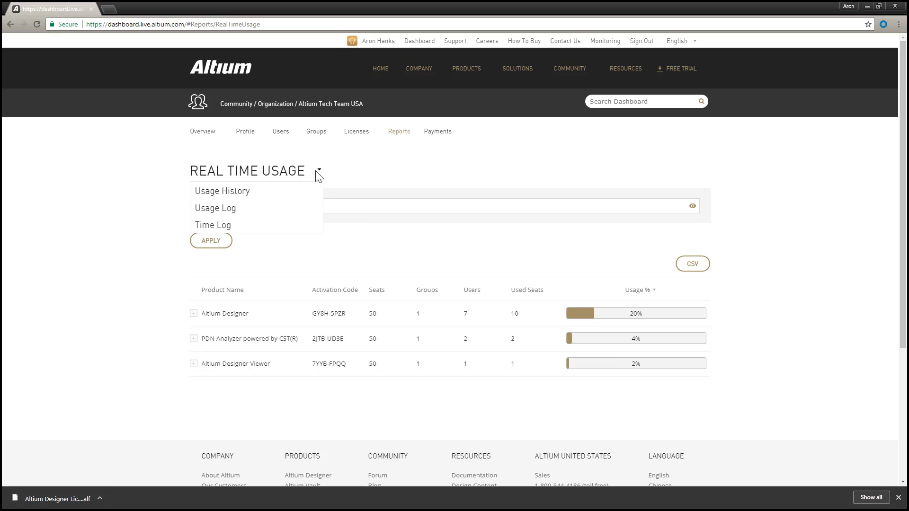
left_click(280, 194)
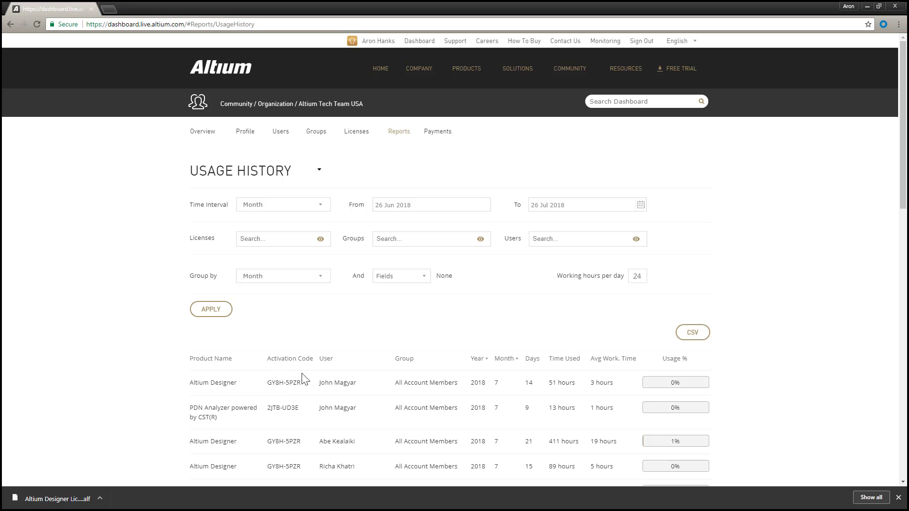
left_click(321, 171)
left_click(236, 209)
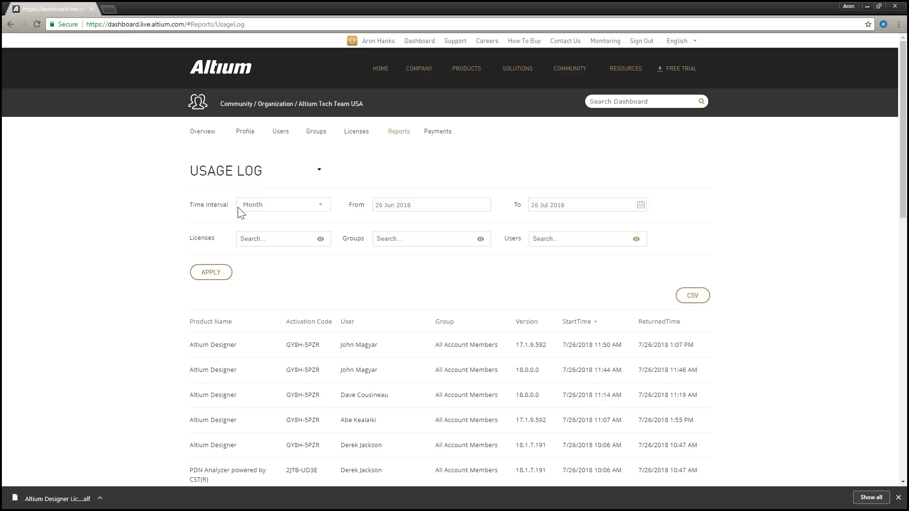
Switch to the Time Log report and export it as CSV
scroll(391, 314, "down", 1)
left_click(319, 123)
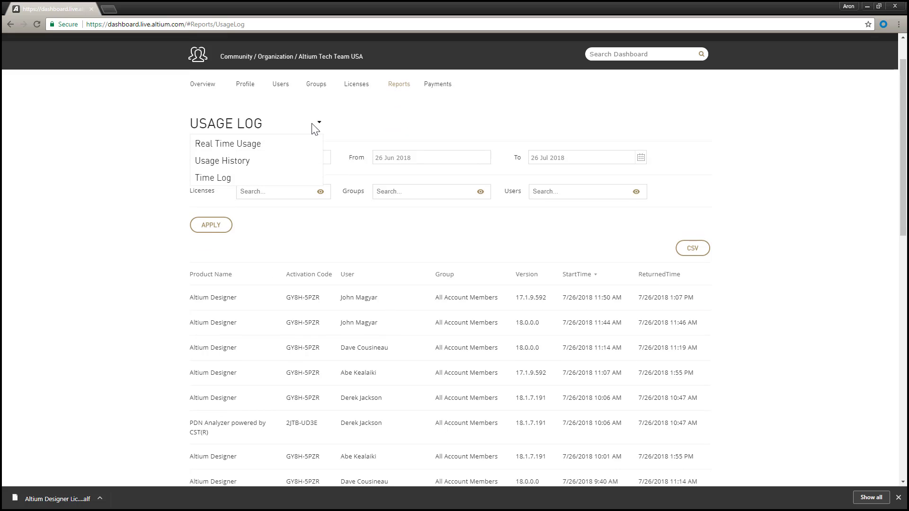
left_click(227, 184)
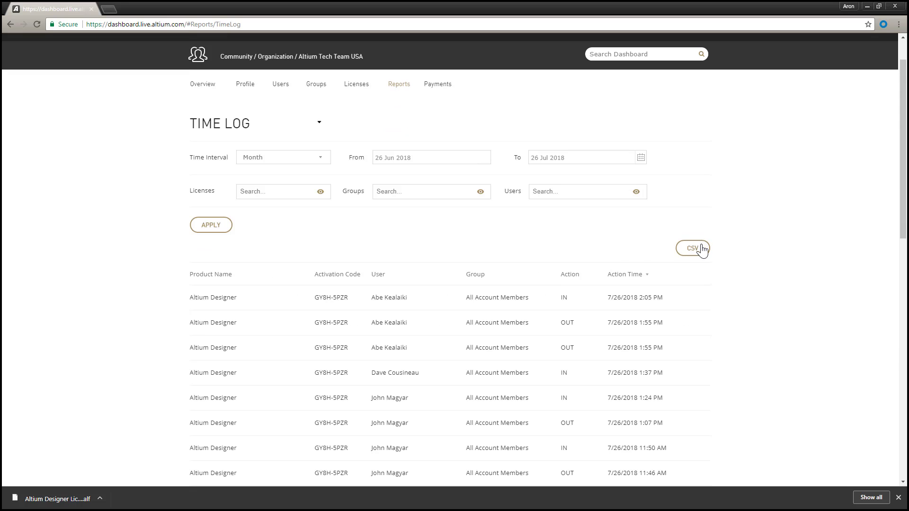
left_click(699, 254)
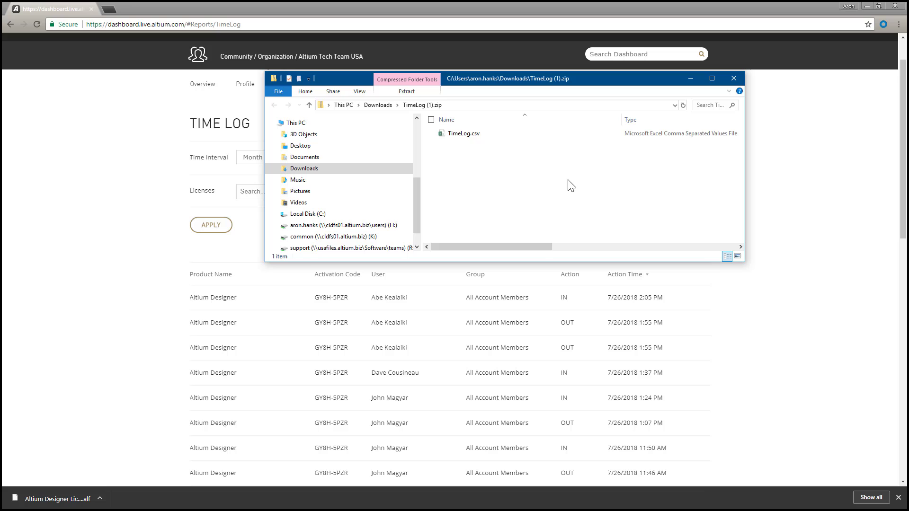
Go to the Payments page and begin entering a credit card number in the new-card form
left_click(740, 80)
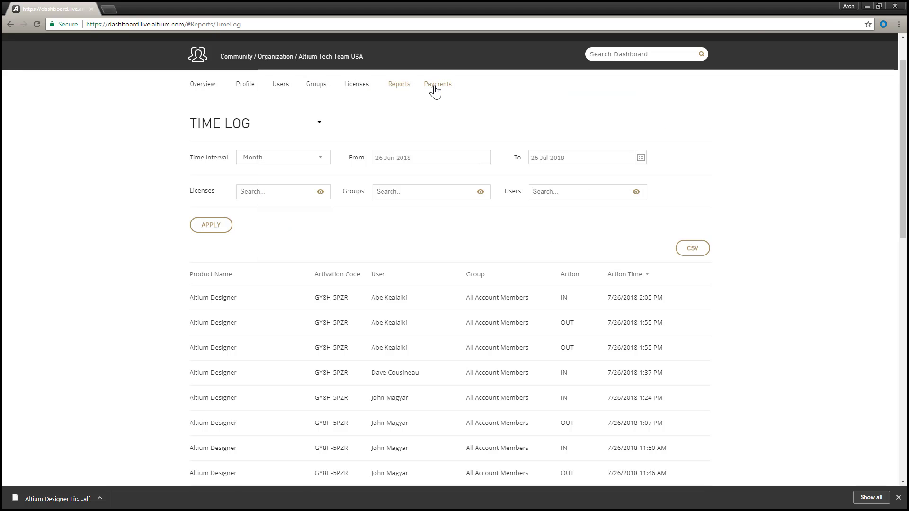
left_click(435, 90)
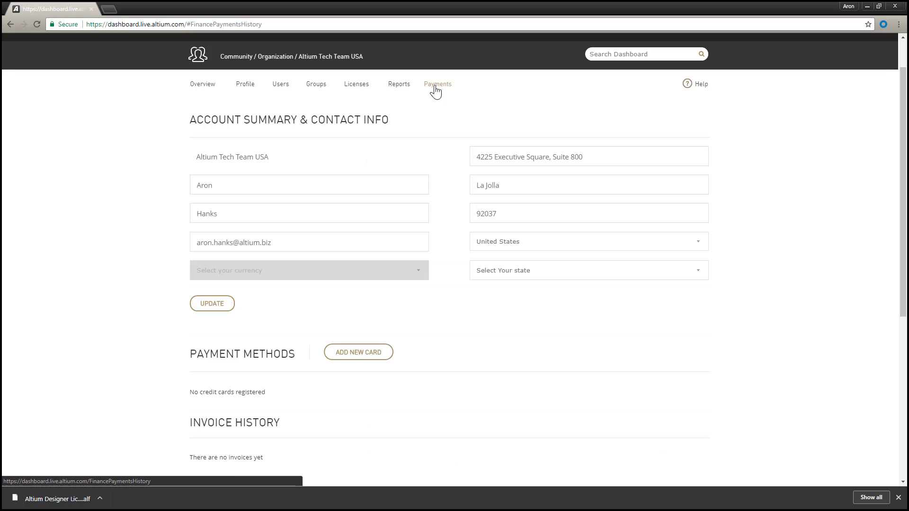
left_click(371, 359)
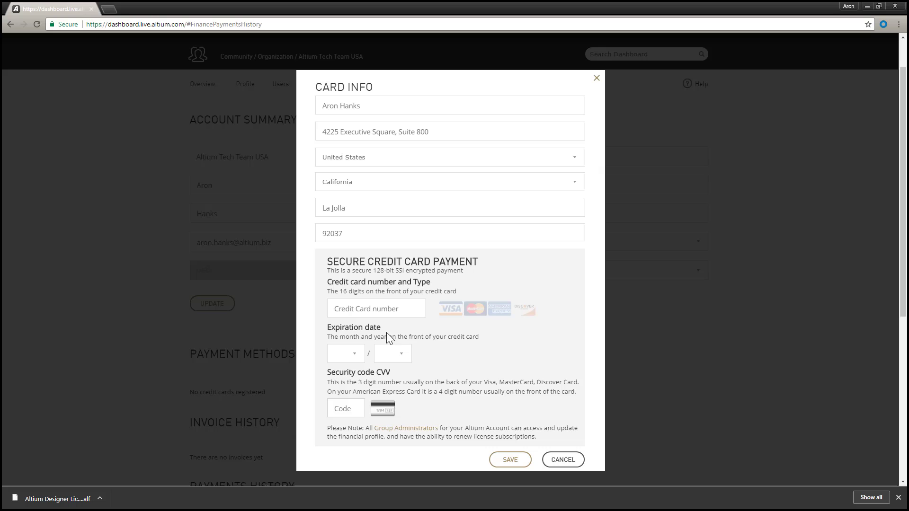
left_click(397, 310)
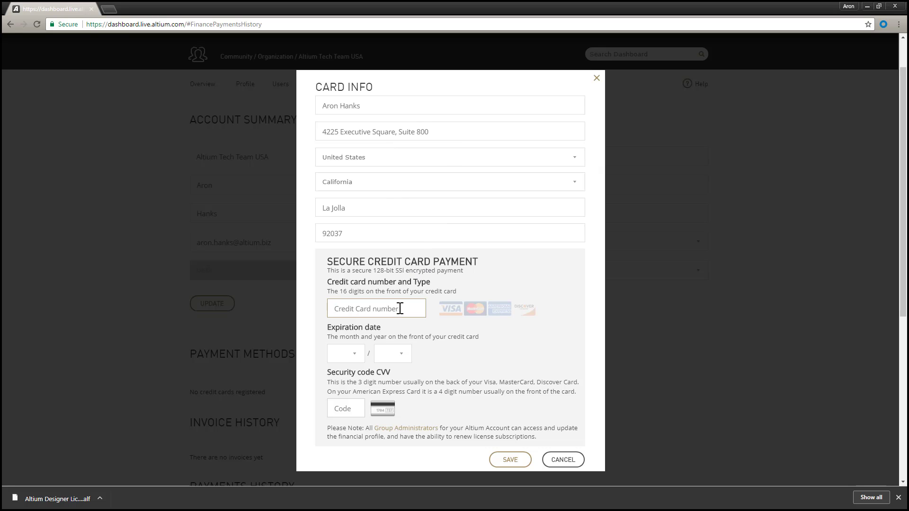
type("xxx-xxx-xxxx-xxx")
Close the Card Info form without saving and go back to the Overview page
left_click(596, 78)
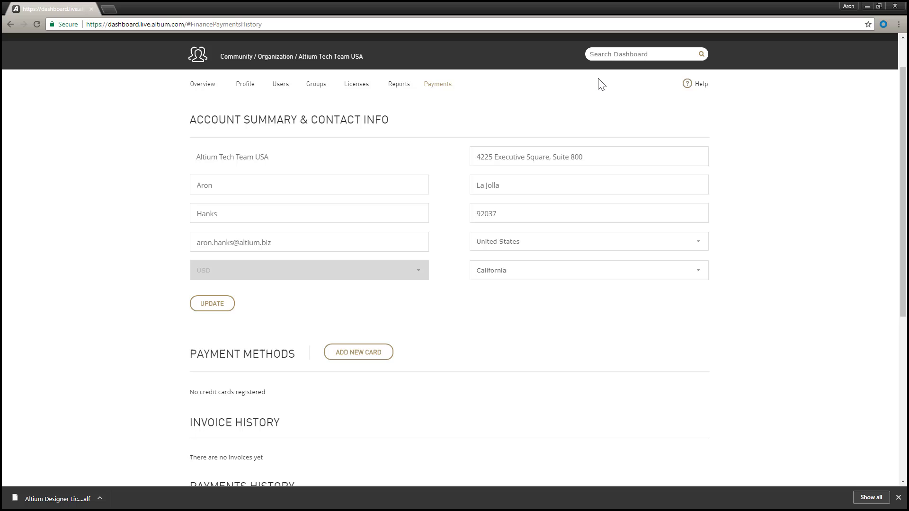
left_click(201, 88)
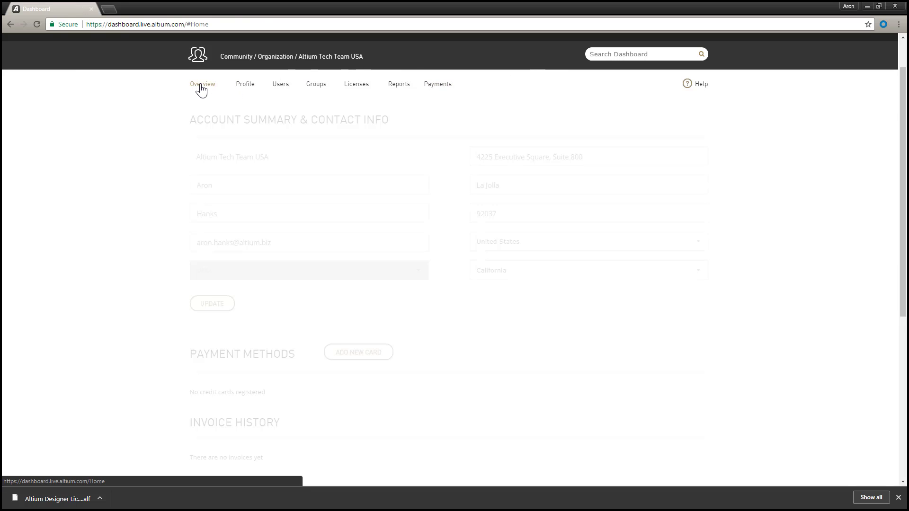